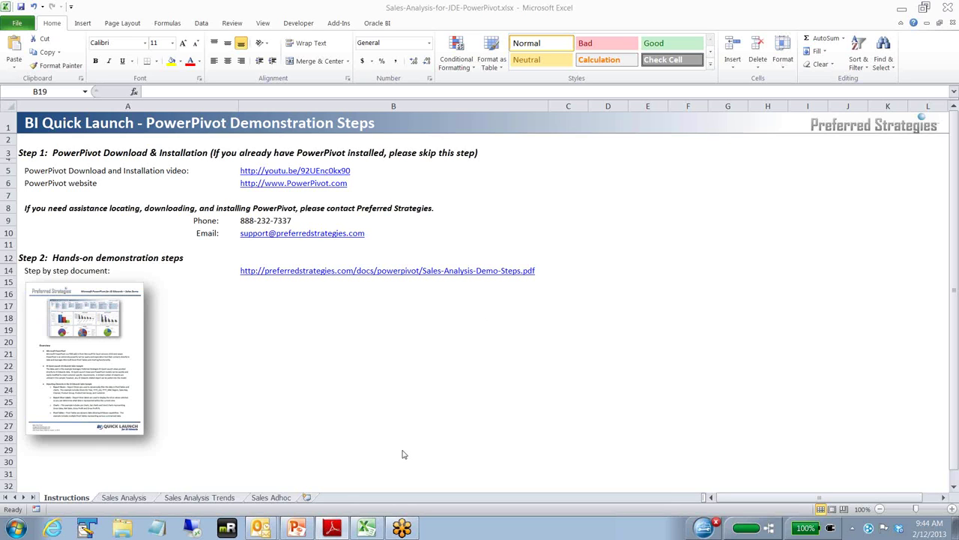
Present the PowerPivot for JD Edwards prerequisites deck from the current slide, then return to Excel.
mouse_move(297, 529)
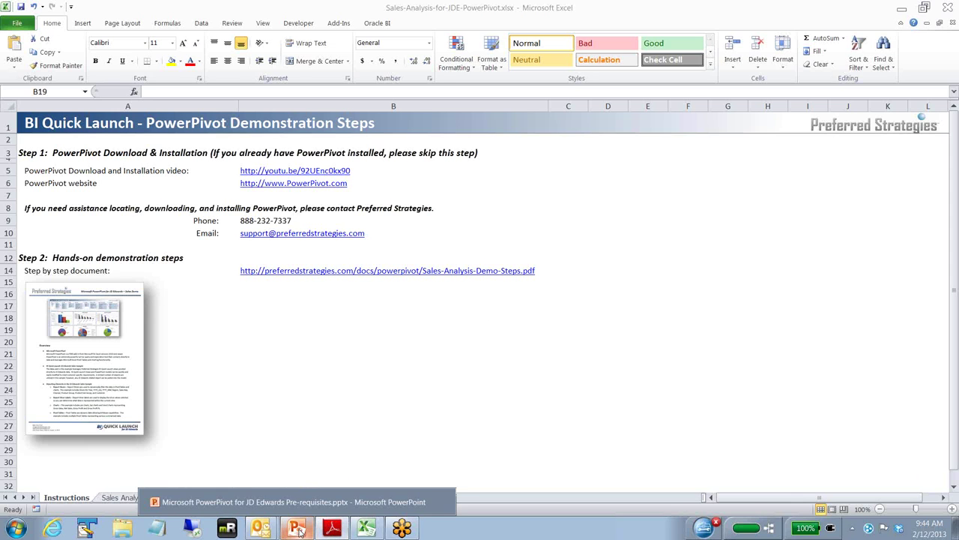
left_click(292, 500)
left_click(52, 59)
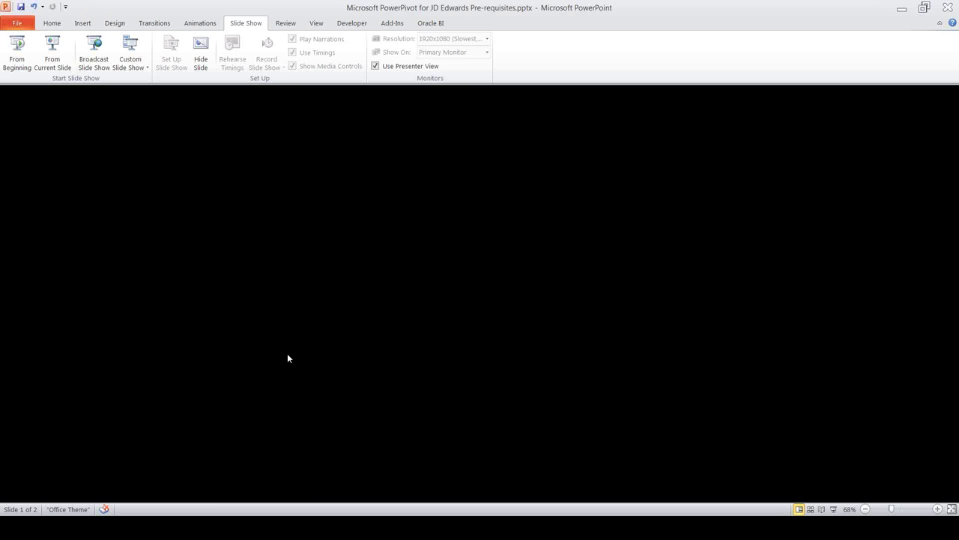
left_click(366, 528)
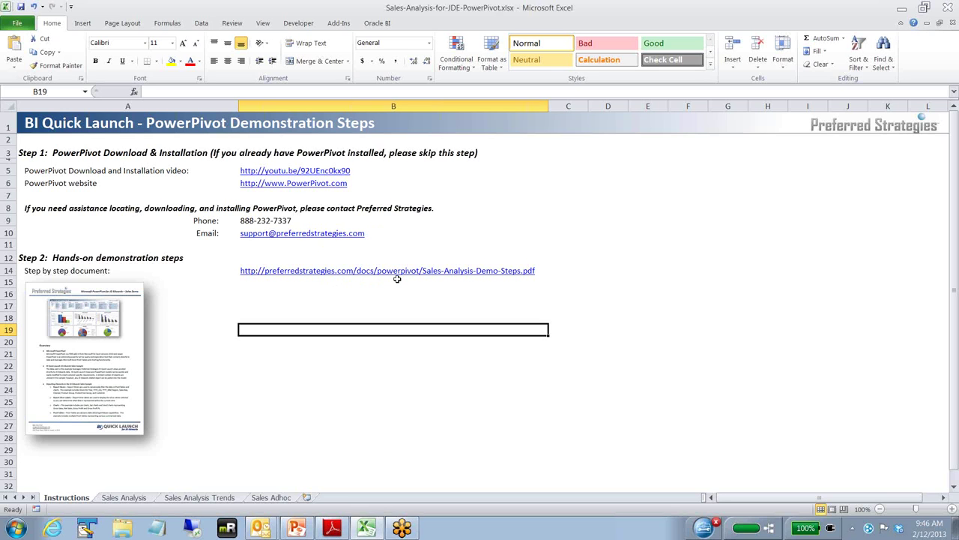
Scroll the Sales-Analysis-Demo-Steps PDF up to page 1, then go to Excel's Sales Analysis sheet.
left_click(334, 529)
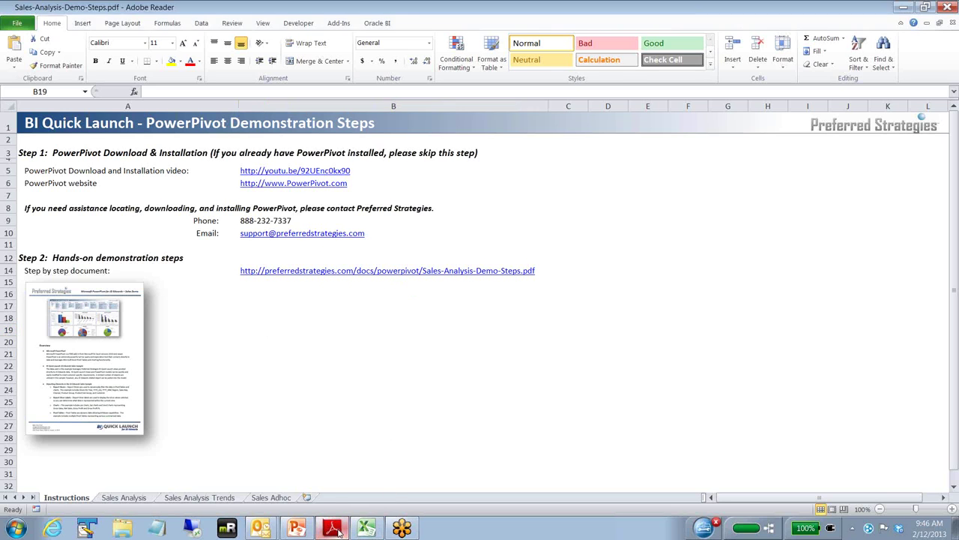
scroll(446, 245, "up", 5)
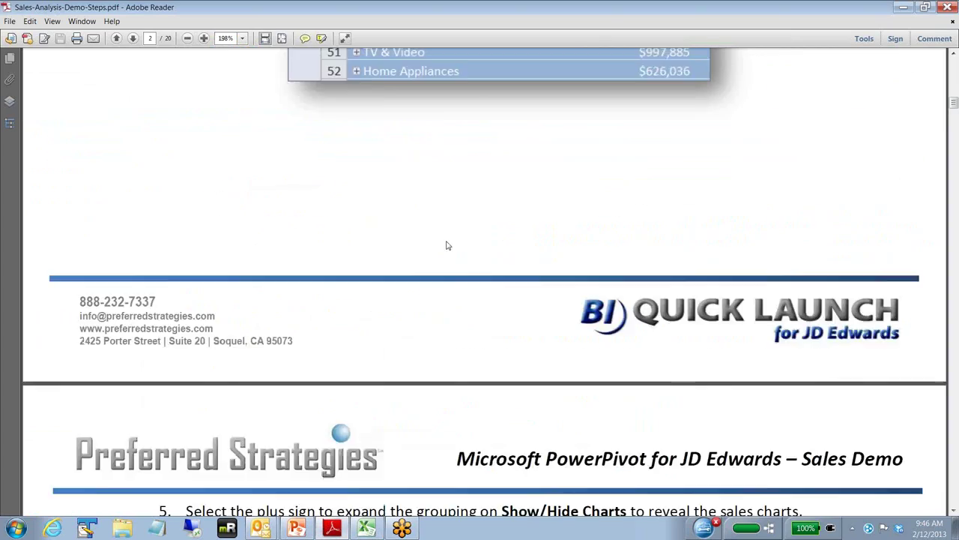
scroll(446, 245, "up", 15)
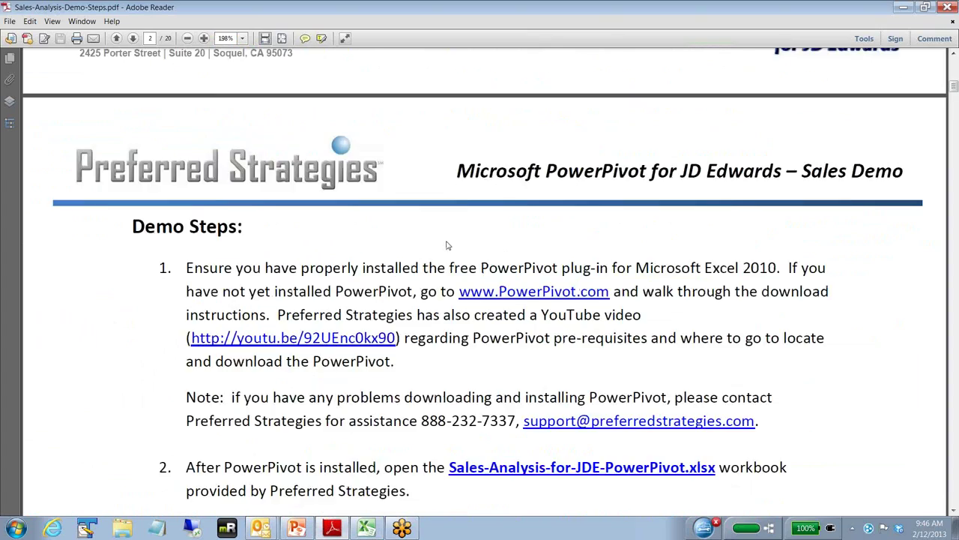
scroll(446, 246, "up", 15)
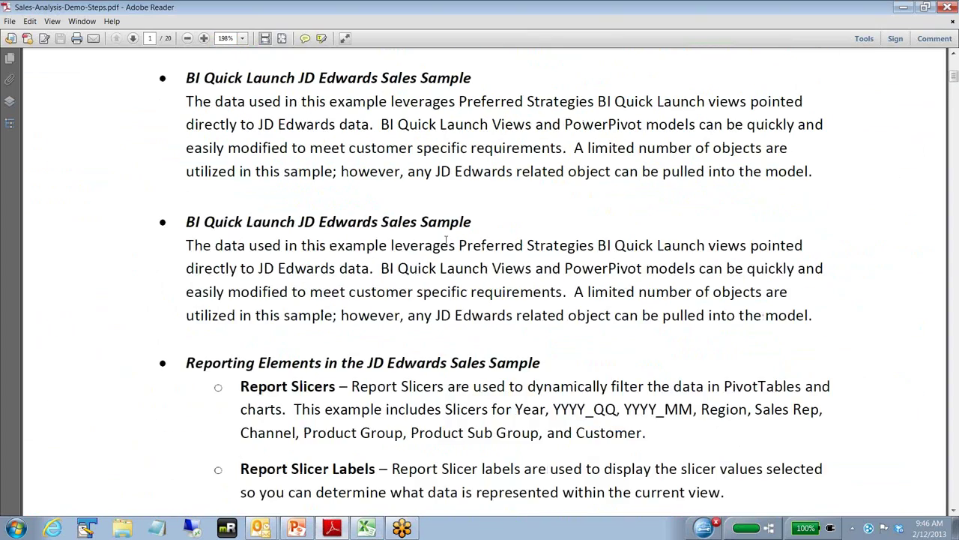
scroll(446, 241, "up", 15)
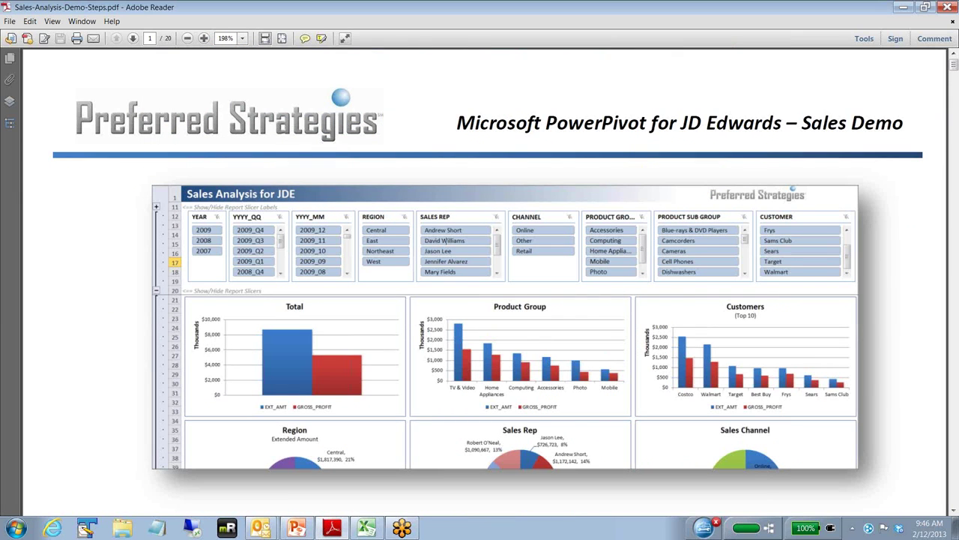
left_click(368, 530)
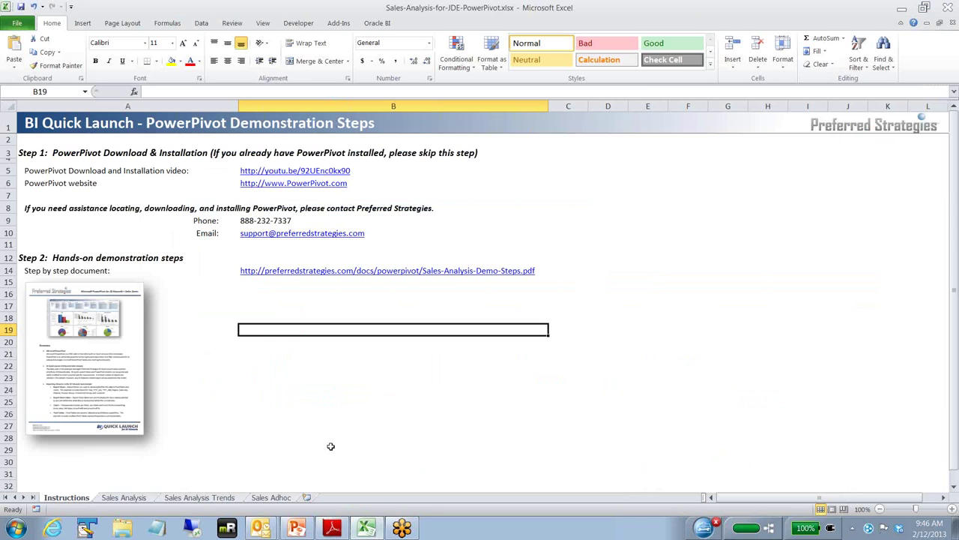
left_click(126, 500)
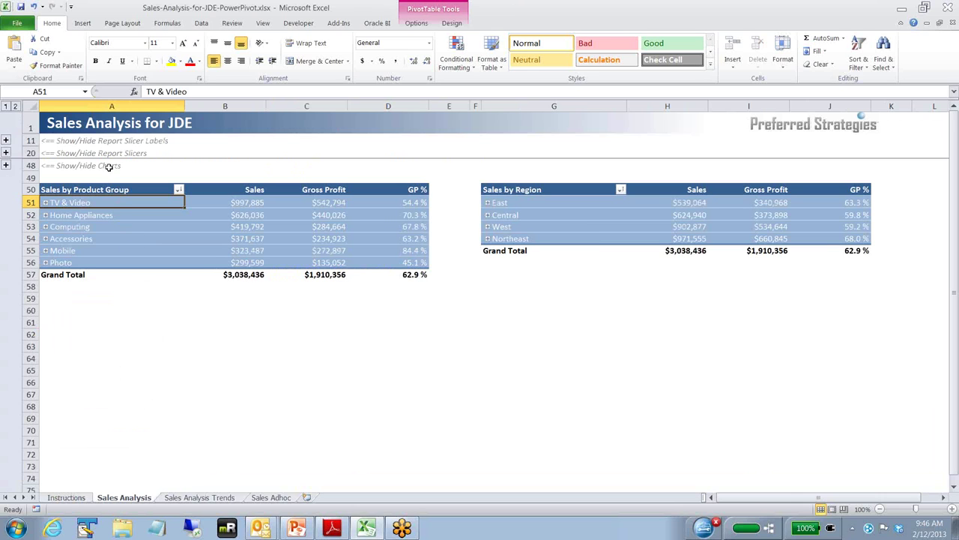
Expand the report slicers and sales charts outline groups, then filter the dashboard to year 2009.
left_click(6, 153)
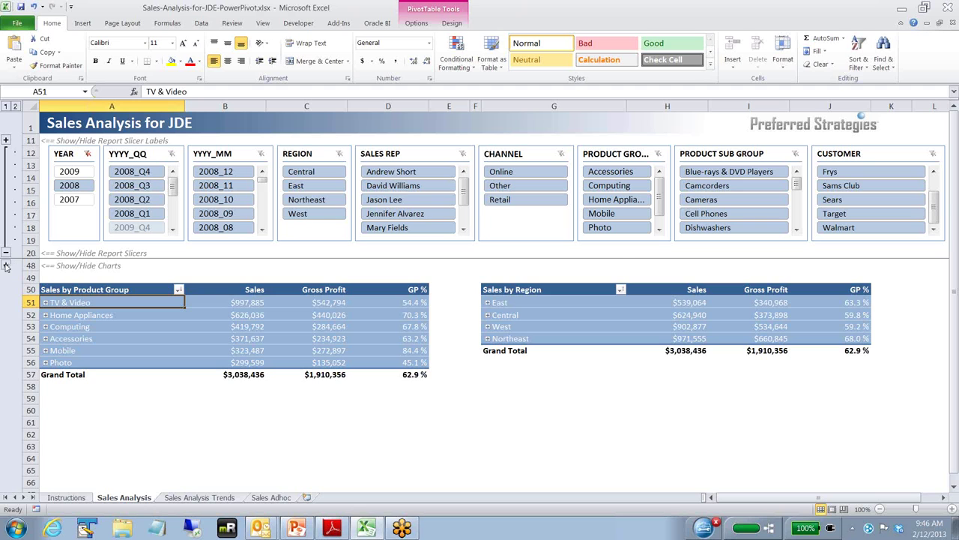
left_click(6, 265)
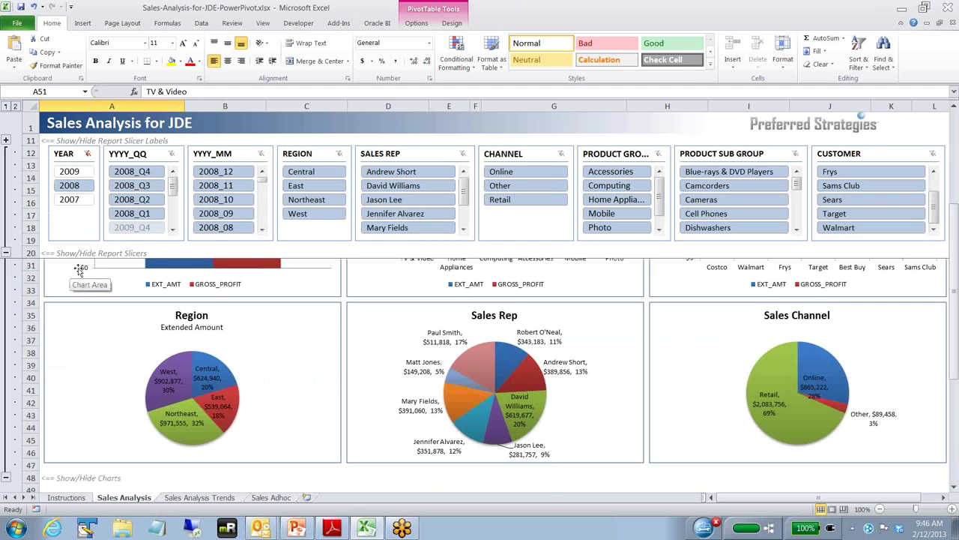
scroll(79, 270, "up", 3)
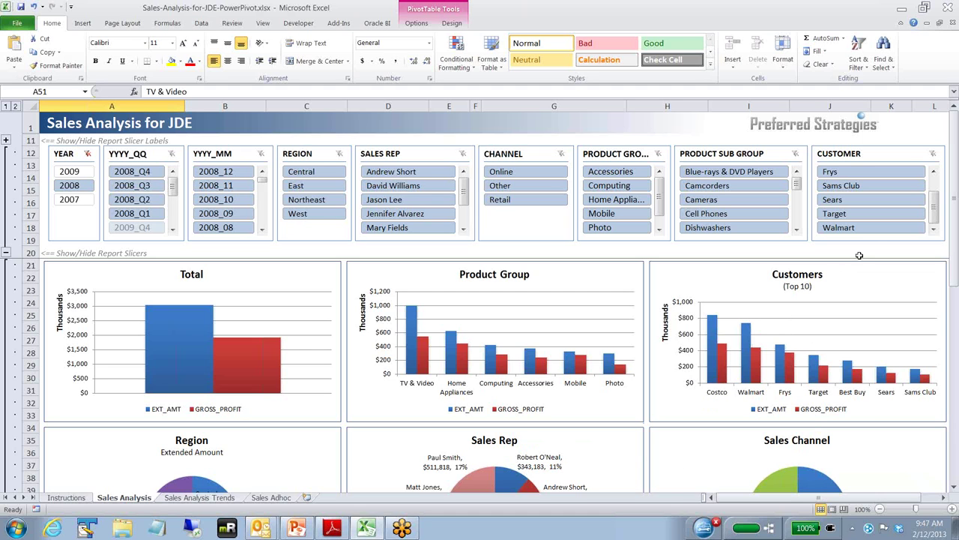
left_click_drag(952, 217, 947, 402)
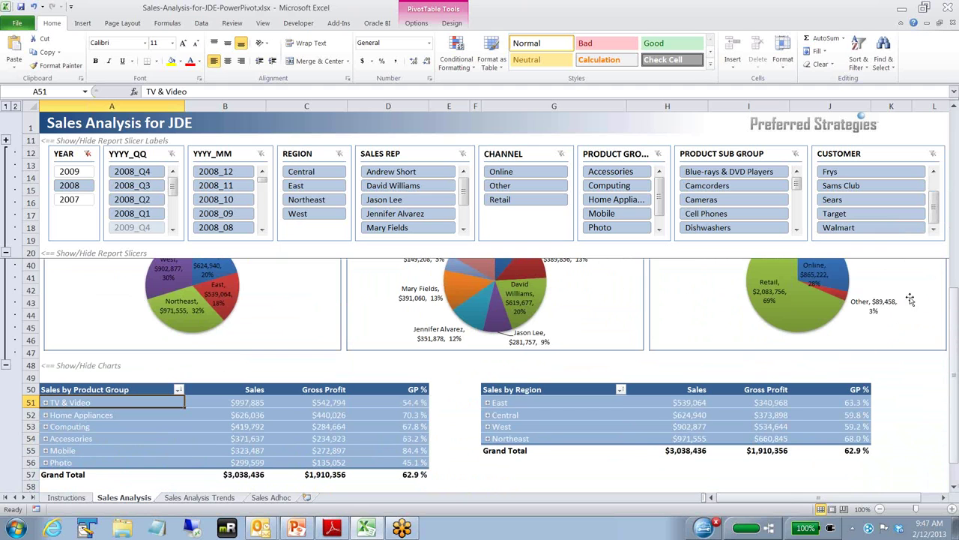
scroll(953, 332, "up", 6)
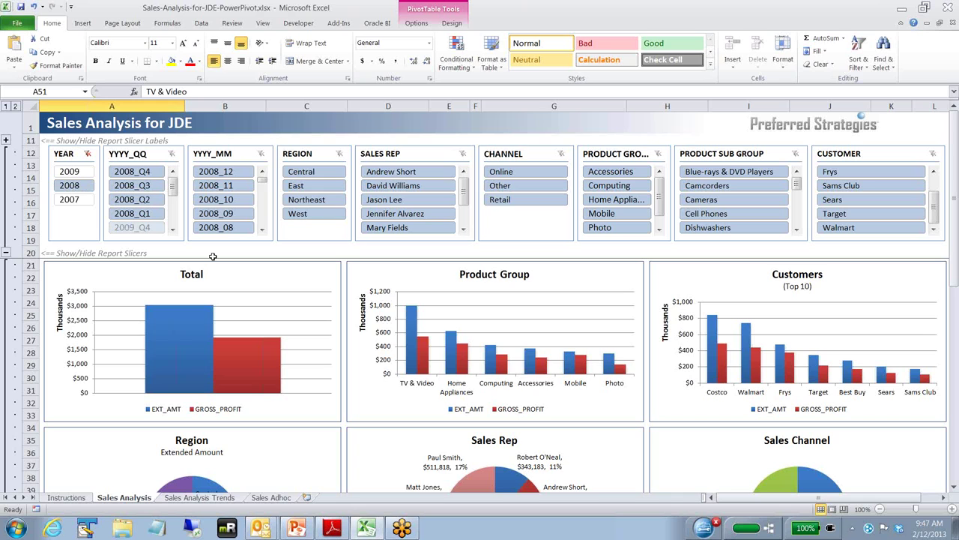
left_click(71, 171)
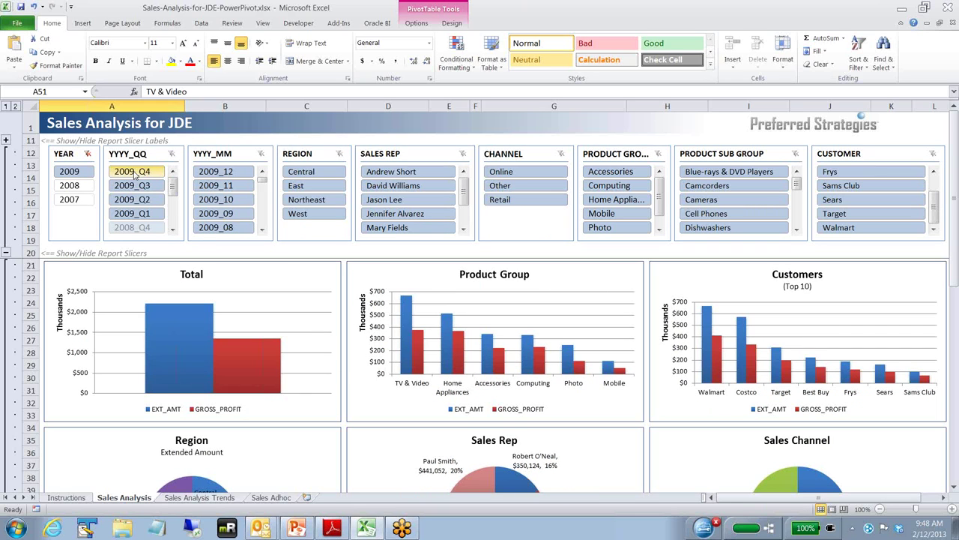
Filter the slicers to quarter 2009_Q4, regions Central and West, and customer Walmart.
left_click(137, 172)
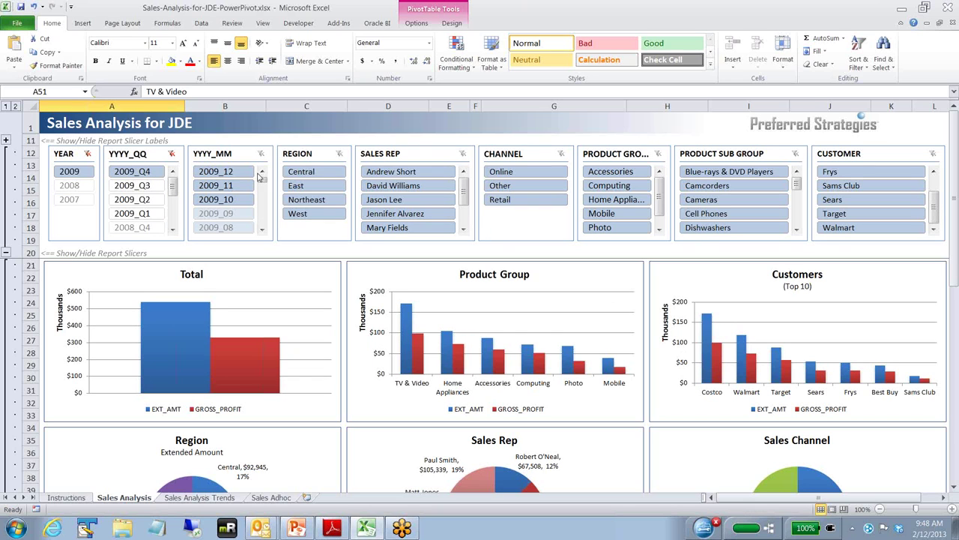
left_click(315, 174)
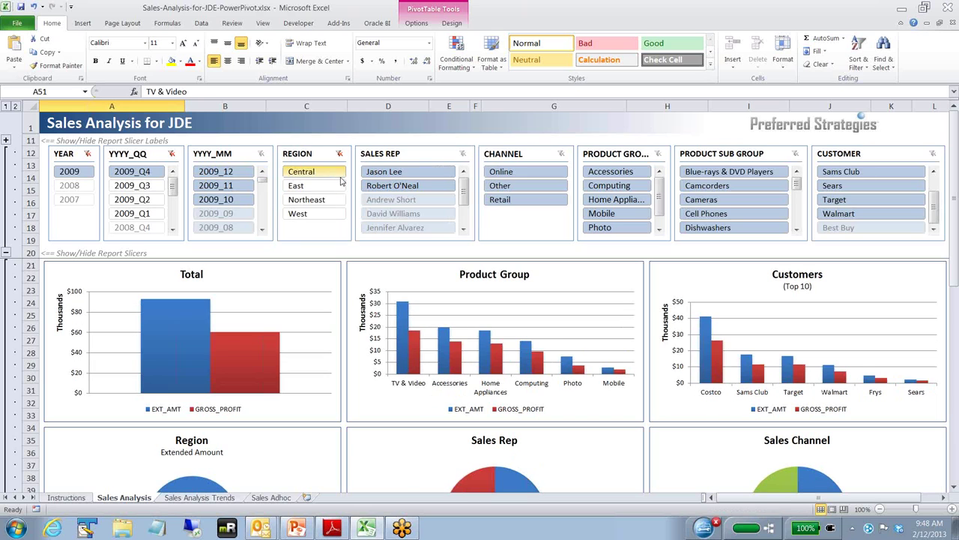
left_click(315, 216)
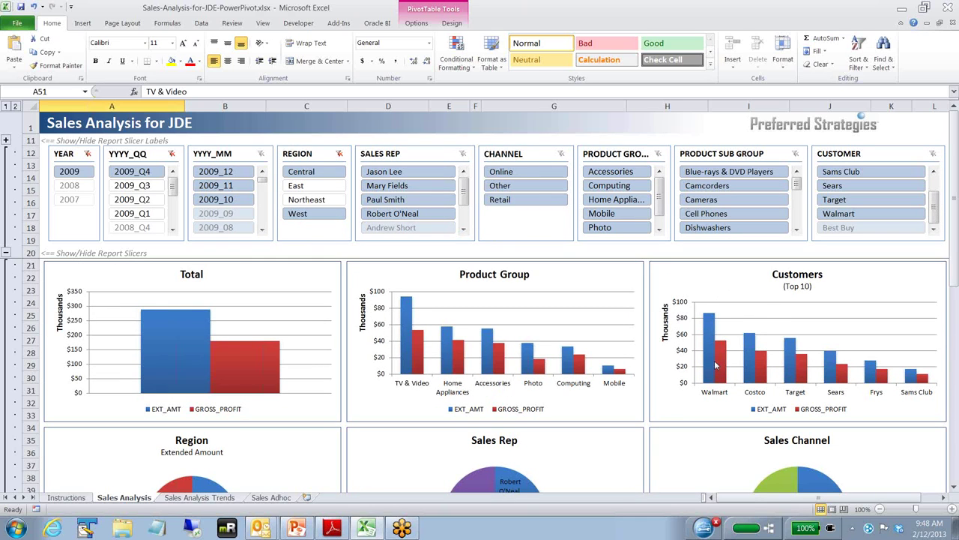
mouse_move(712, 365)
left_click(848, 216)
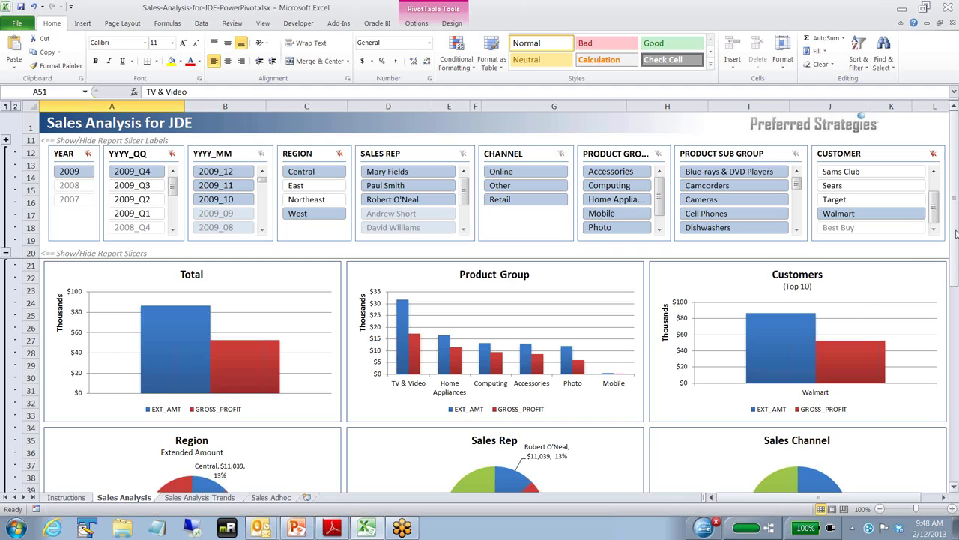
left_click_drag(955, 271, 934, 223)
left_click(6, 141)
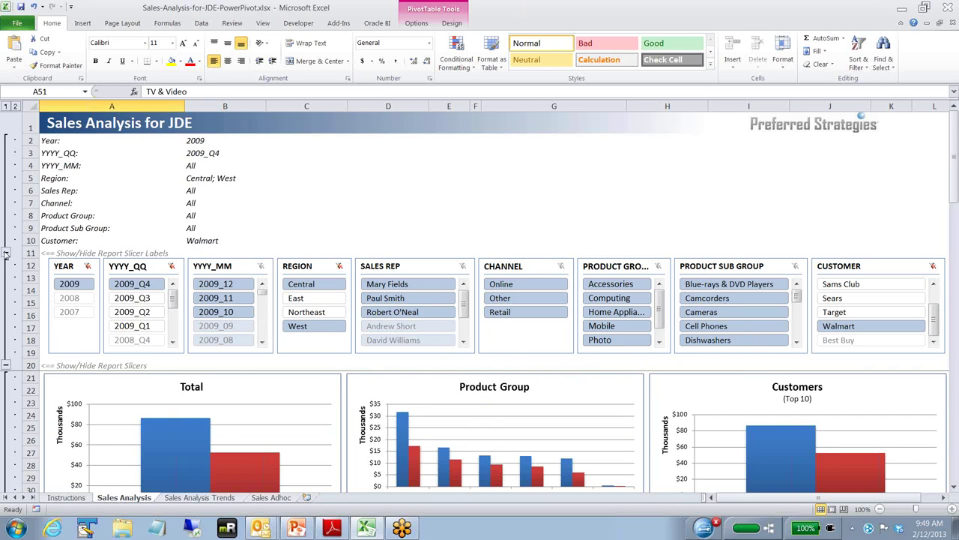
left_click(6, 255)
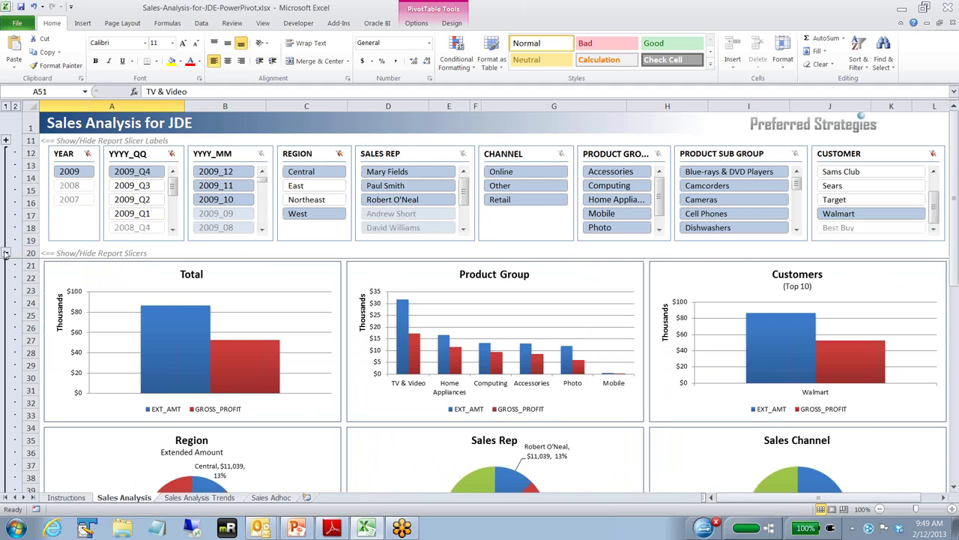
Drill TV & Video into Televisions' LCD, Plasma and LED TV, and break Central out by sales rep.
left_click(6, 255)
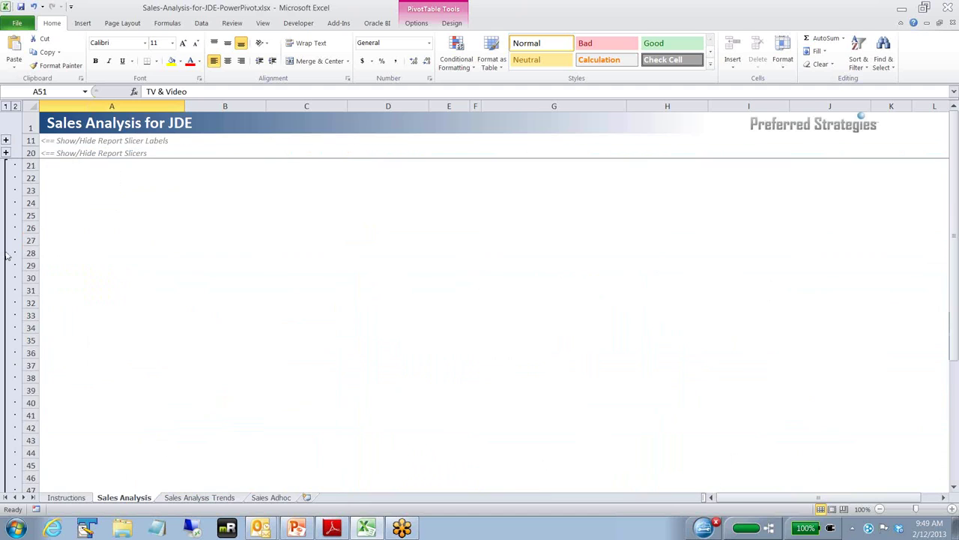
left_click(7, 260)
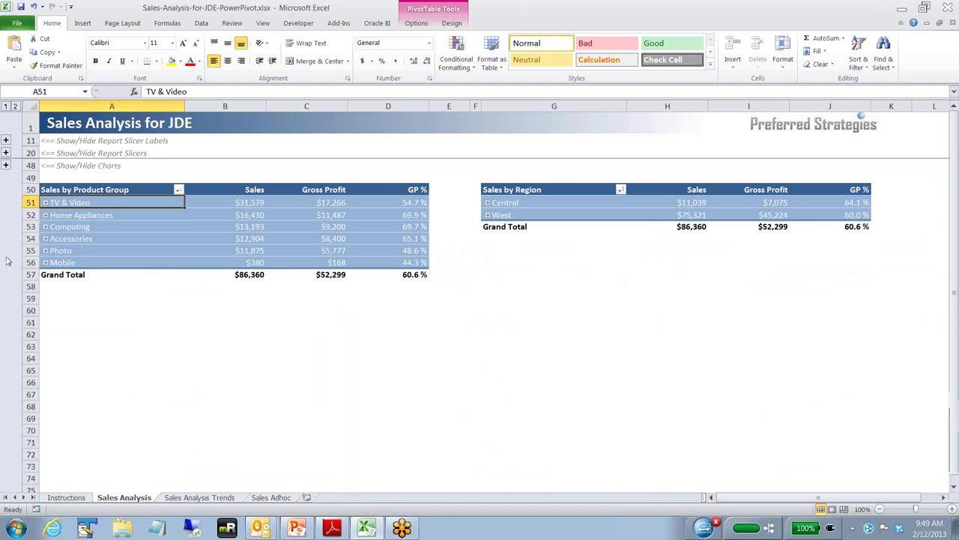
left_click(45, 204)
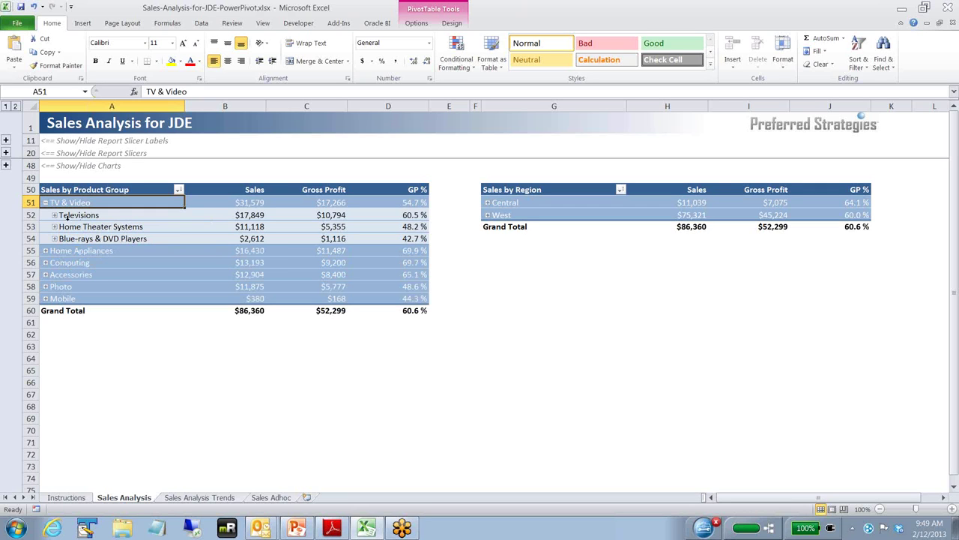
mouse_move(418, 216)
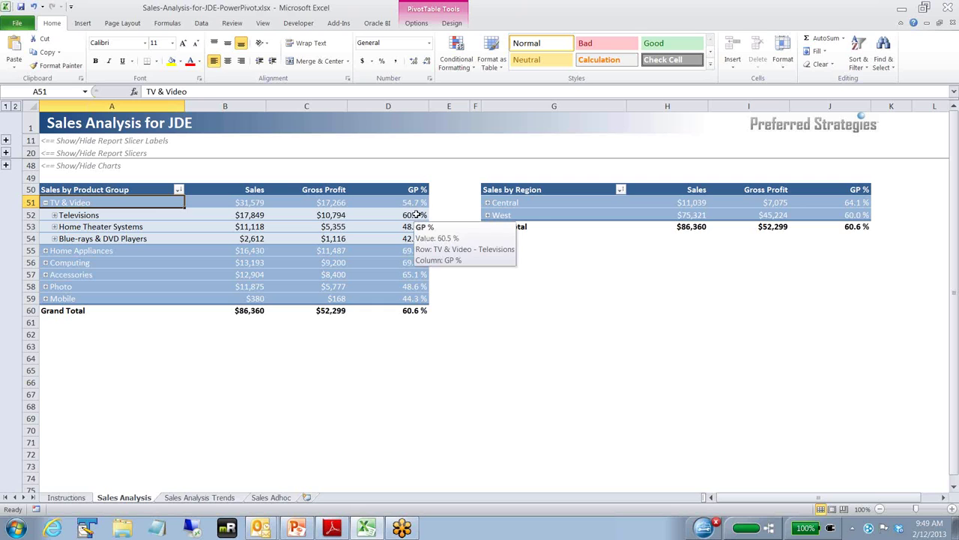
left_click(54, 216)
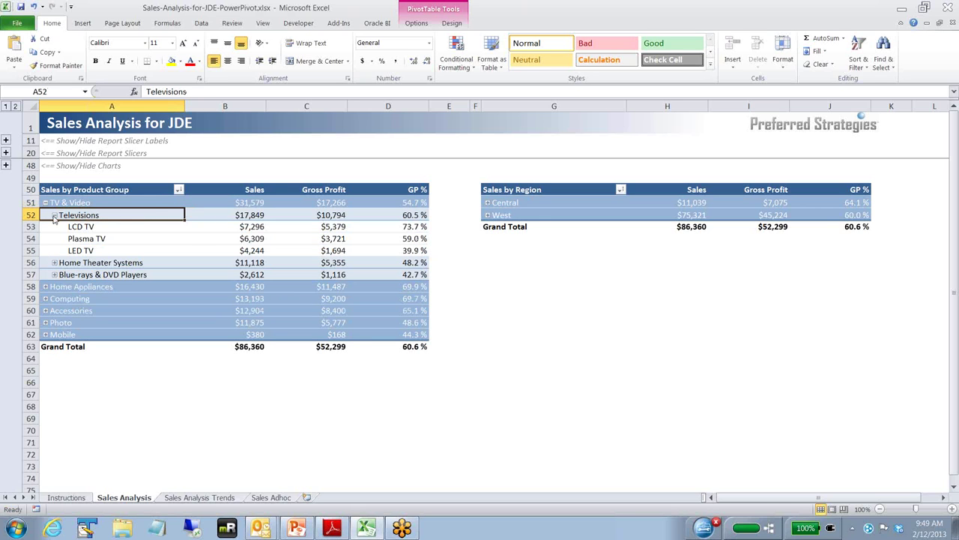
left_click(488, 204)
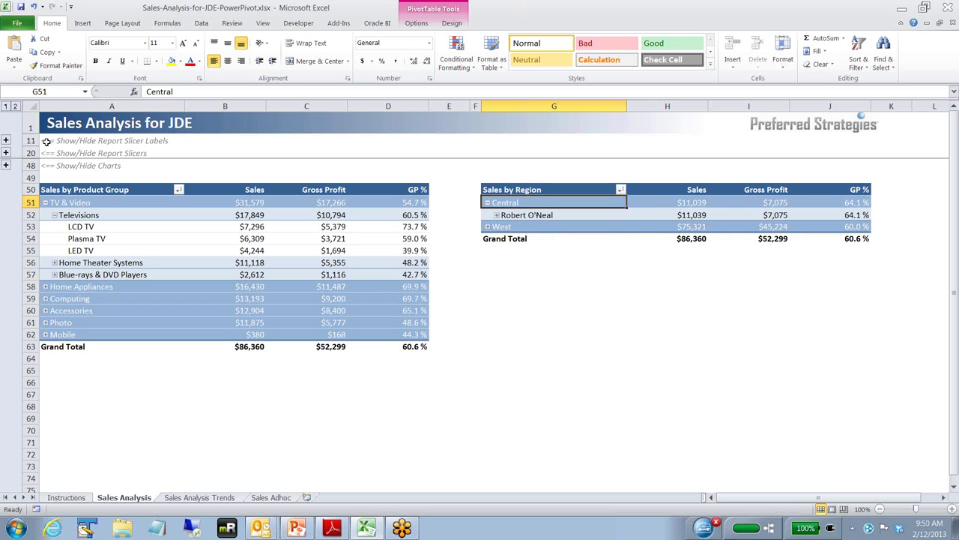
left_click(6, 153)
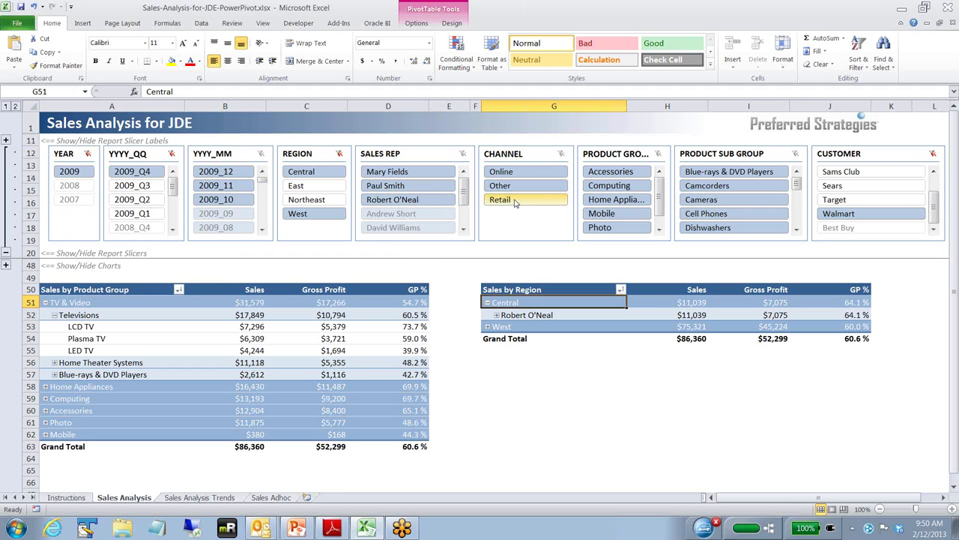
Clear the customer filter, limit the report to one sales rep, and open Sales Analysis Trends.
left_click(933, 153)
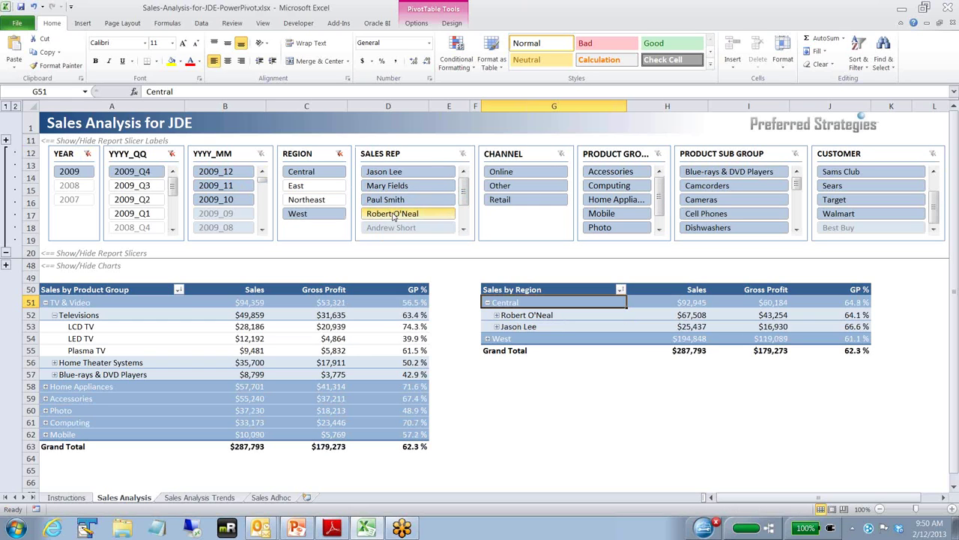
left_click(389, 215)
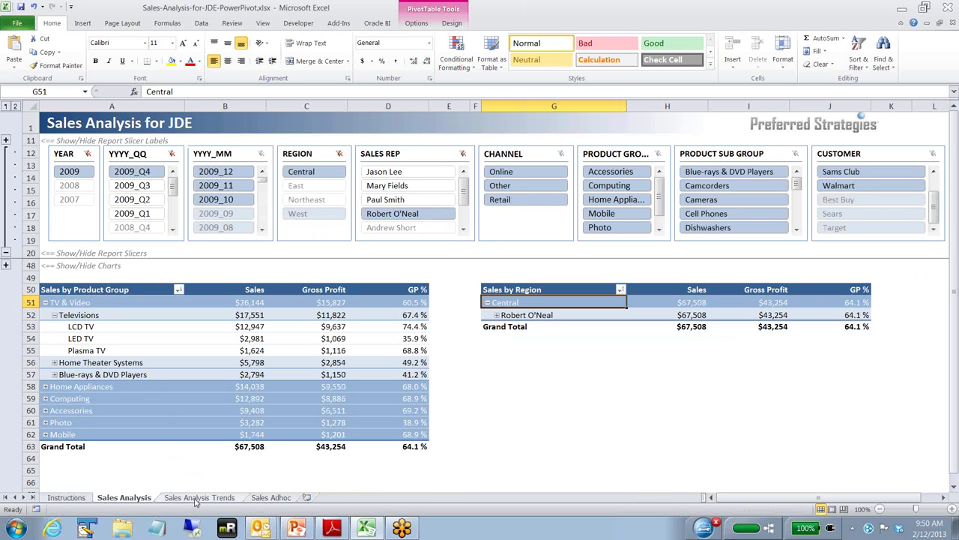
left_click(196, 498)
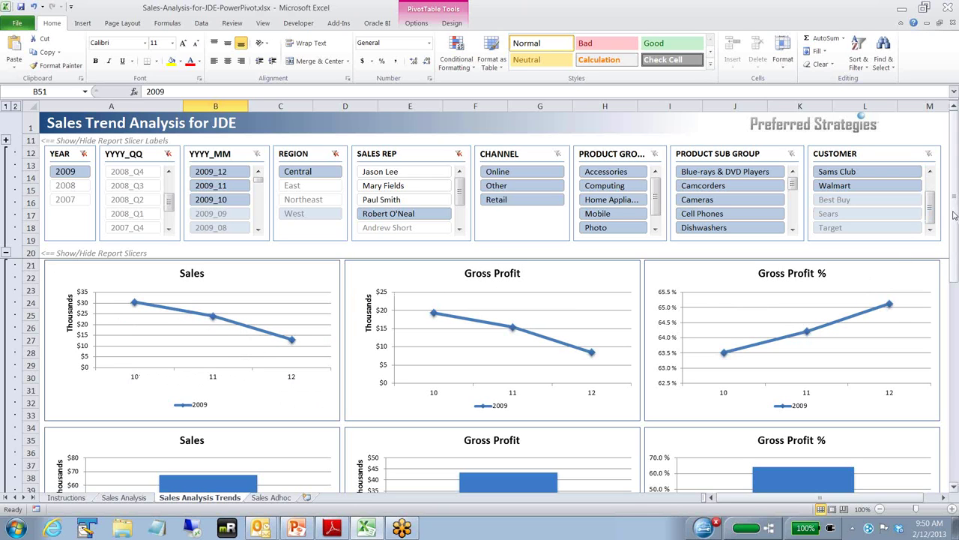
left_click_drag(954, 215, 954, 224)
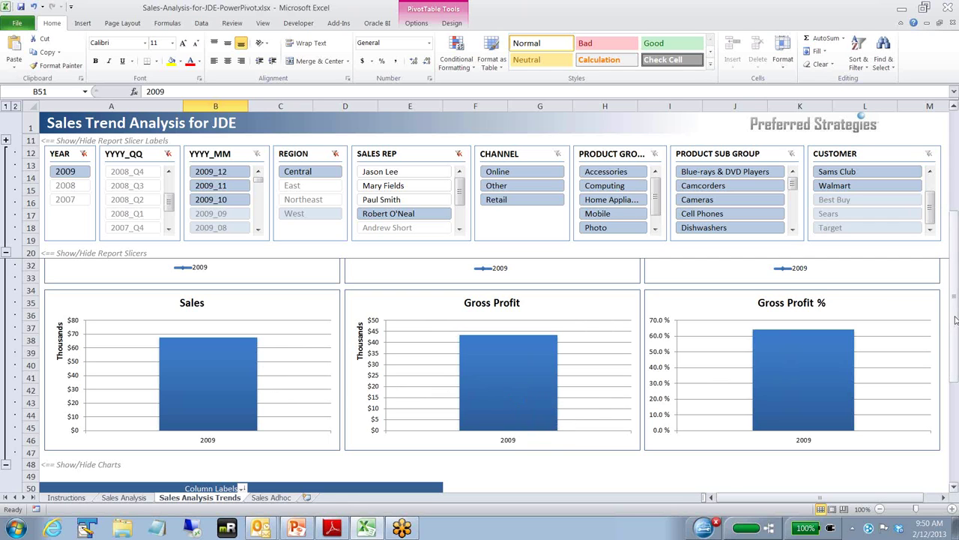
mouse_move(954, 321)
left_mouse_down()
mouse_move(955, 381)
mouse_move(955, 315)
left_mouse_up()
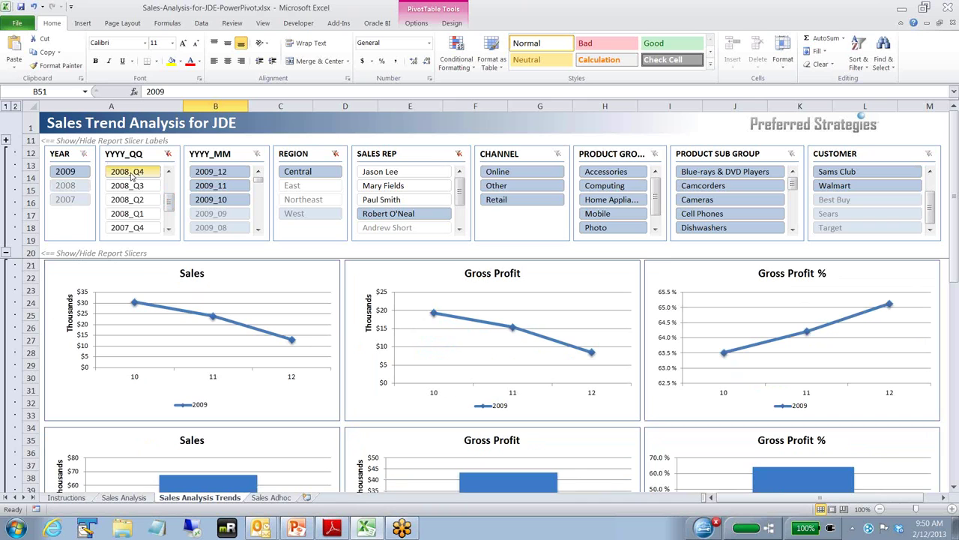
Select quarters 2008_Q4 through 2007_Q4 in the YYYY_QQ slicer.
left_click_drag(138, 177, 154, 231)
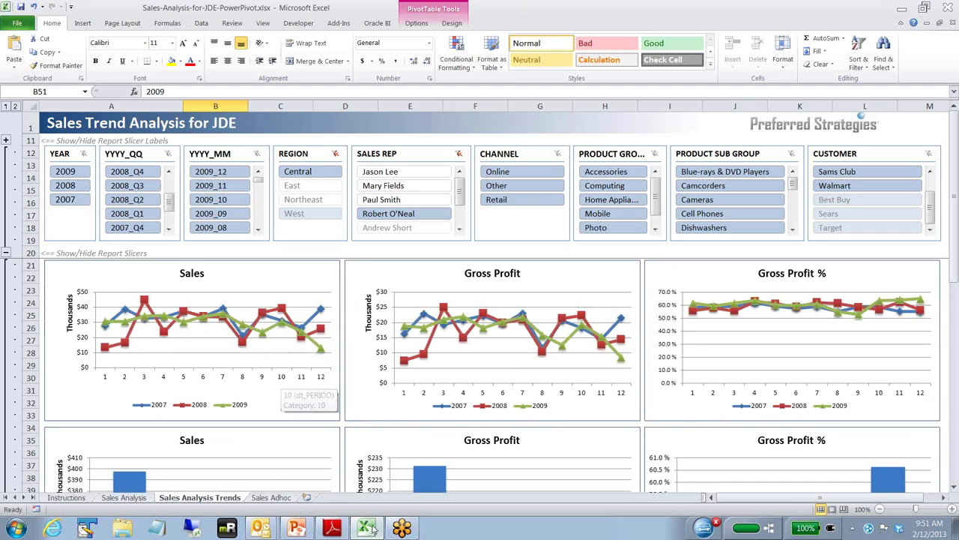
Scroll down past the trend bar charts to the Sales by Product Group pivot table.
scroll(319, 424, "down", 3)
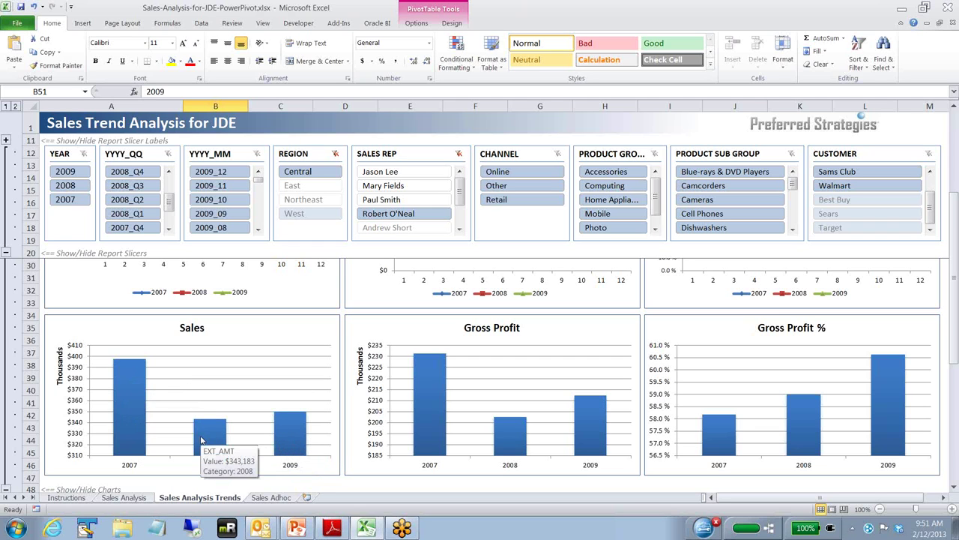
mouse_move(127, 409)
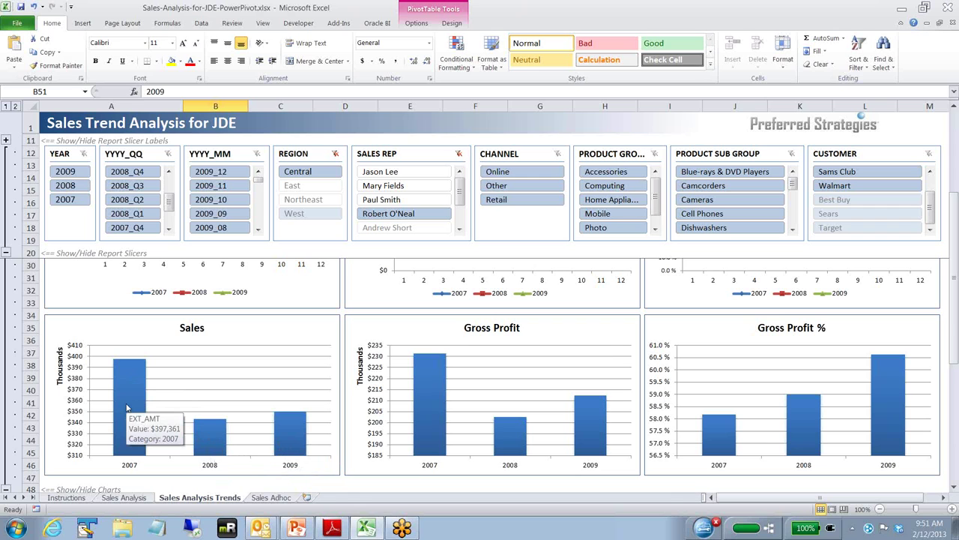
scroll(131, 409, "down", 5)
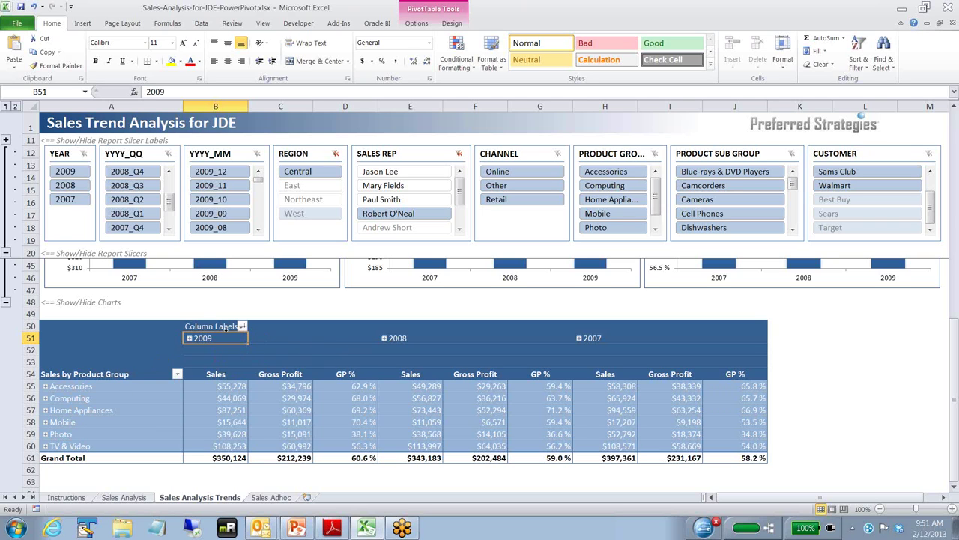
Drill 2009 down to 2009_Q1's months and expand Accessories into Laptop Accessories' products.
left_click(190, 339)
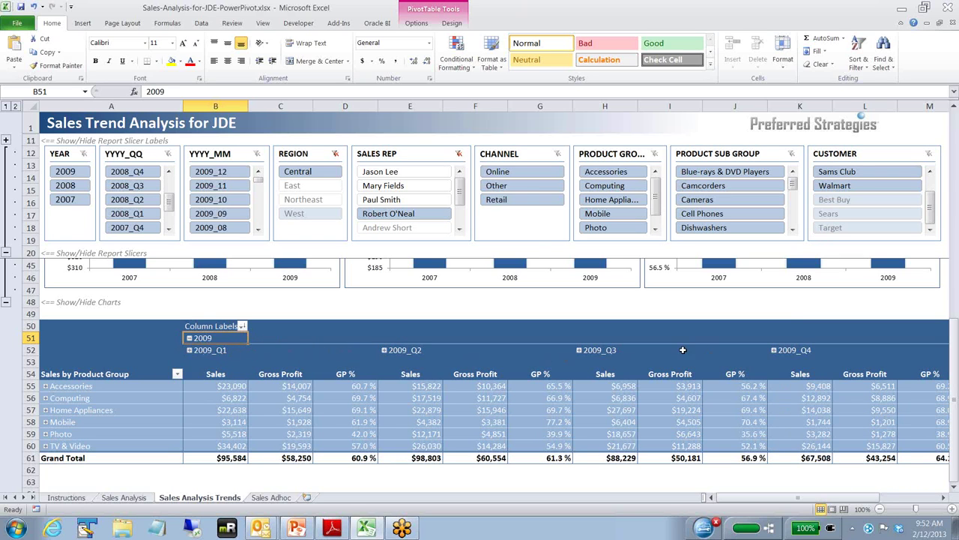
left_click(190, 350)
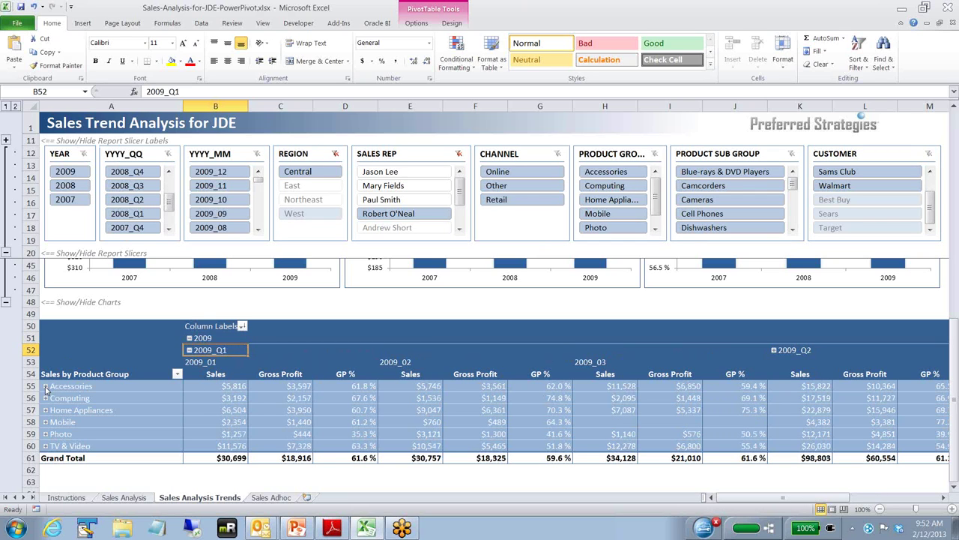
left_click(45, 386)
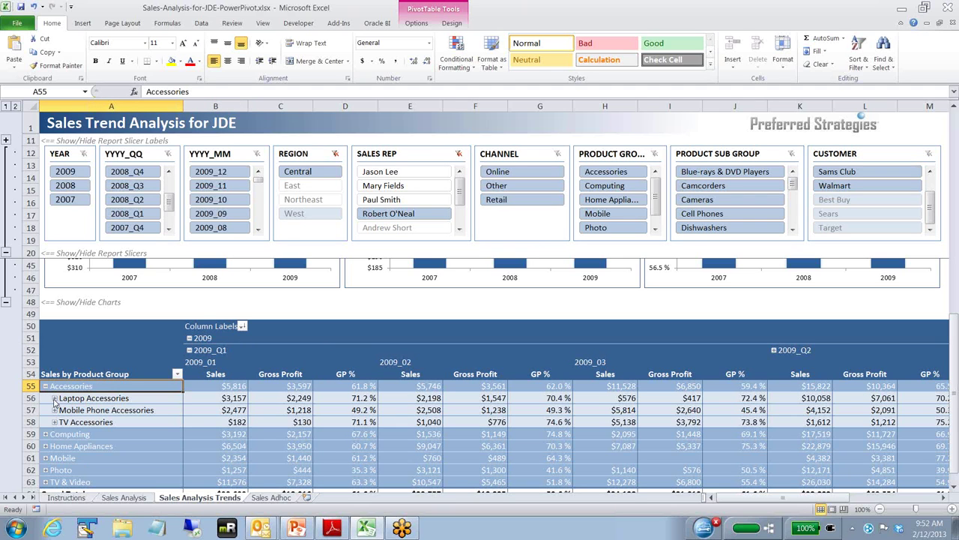
left_click(54, 398)
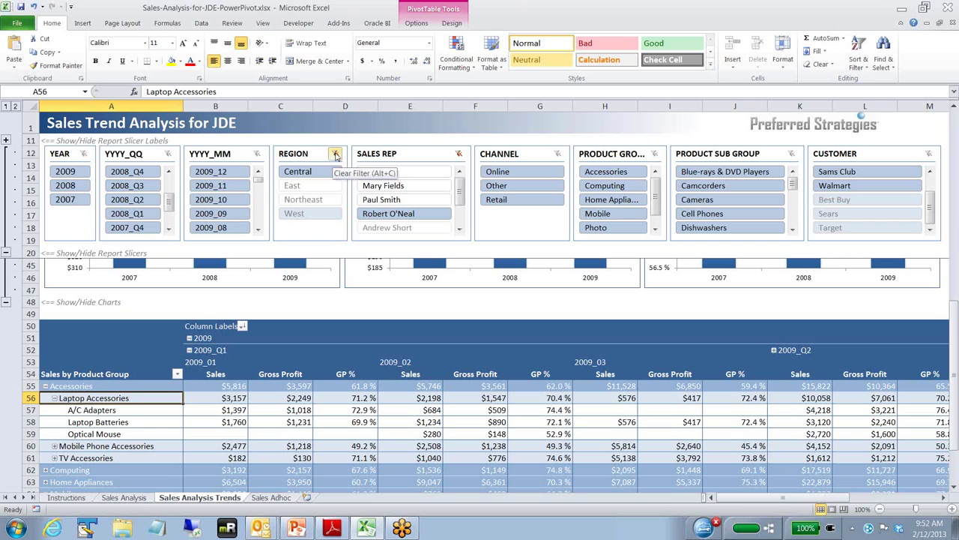
Clear the Region and Sales Rep slicer filters.
left_click(458, 154)
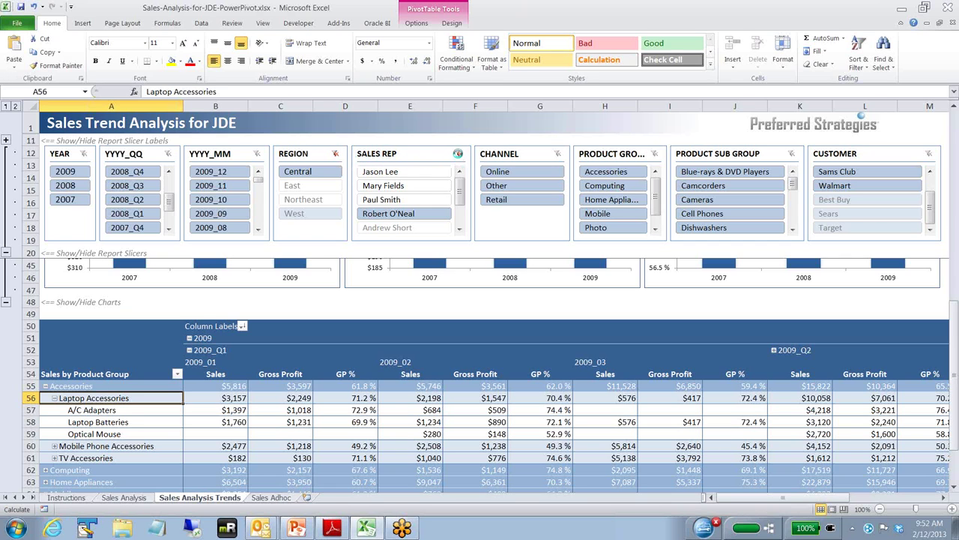
left_click(459, 155)
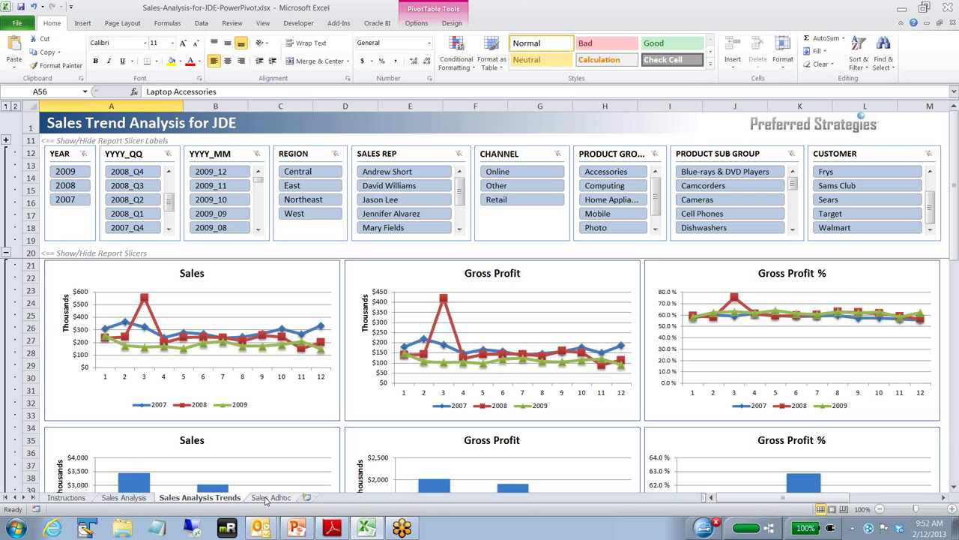
On the Sales Adhoc sheet, select the empty pivot at A25 and show its PivotTable Field List.
left_click(270, 498)
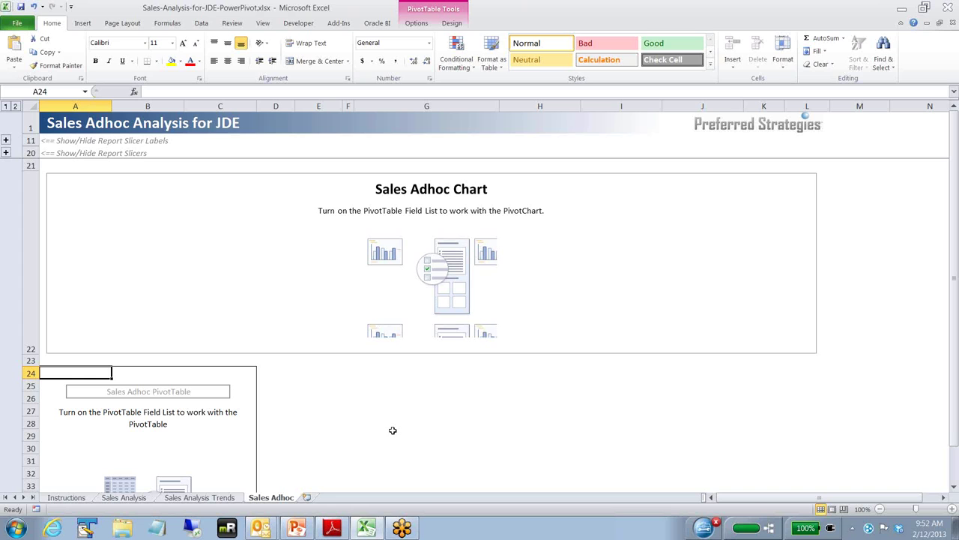
left_click(52, 386)
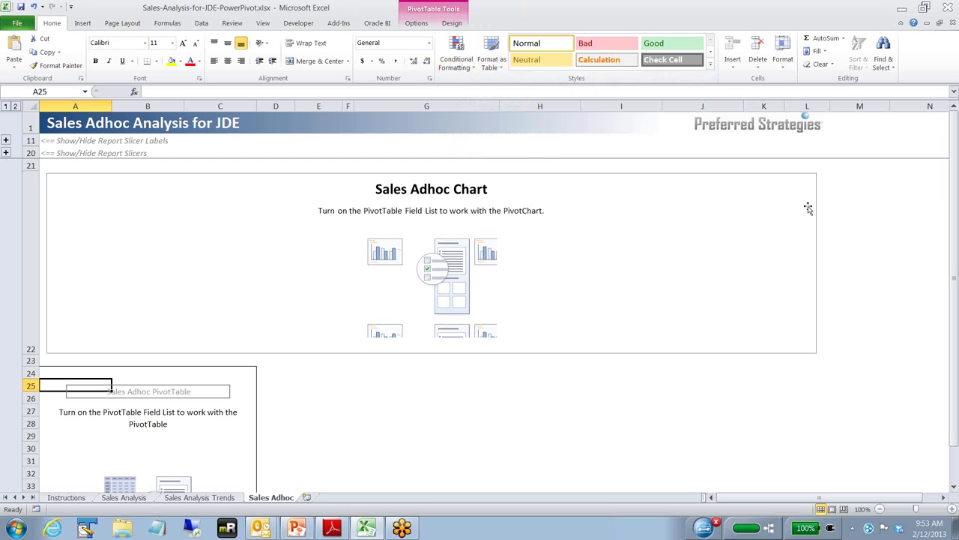
left_click(417, 23)
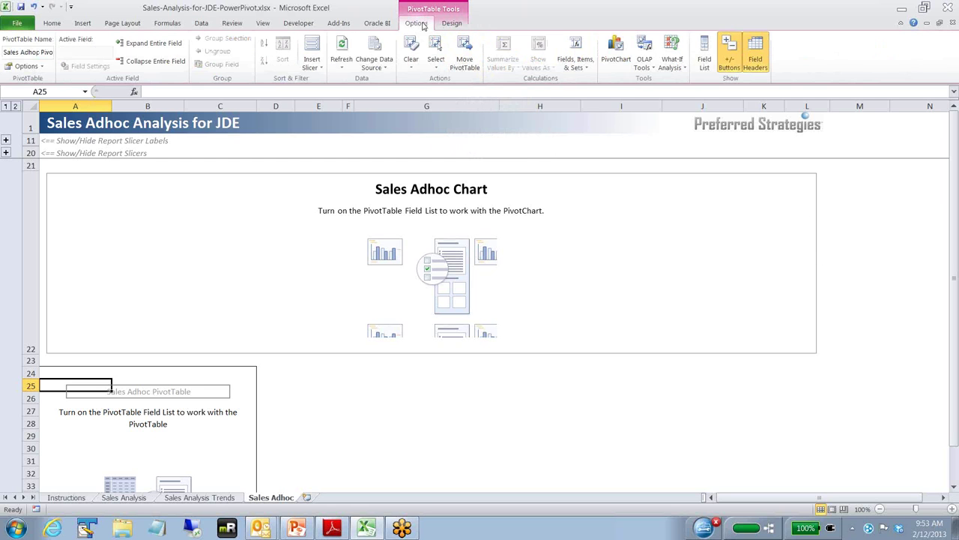
left_click(705, 58)
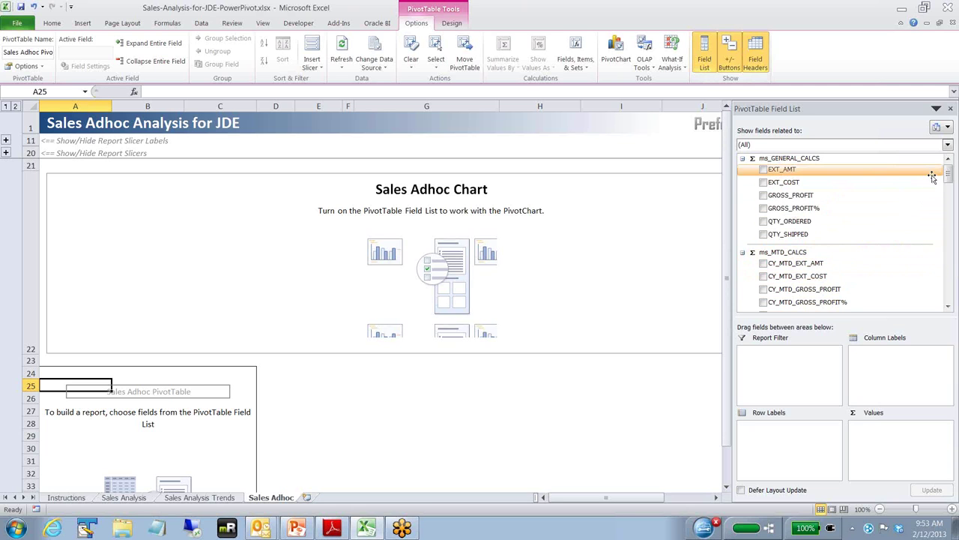
Add dm_REGION as rows and CY_YTD_EXT_AMT and PY_YTD_EXT_AMT as values in the ad hoc pivot.
left_click_drag(949, 174, 949, 259)
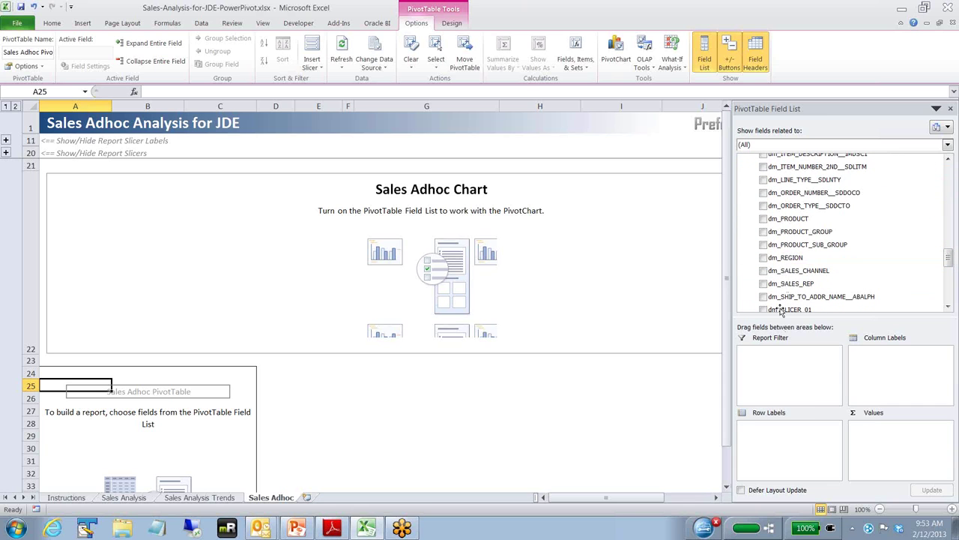
left_click(763, 258)
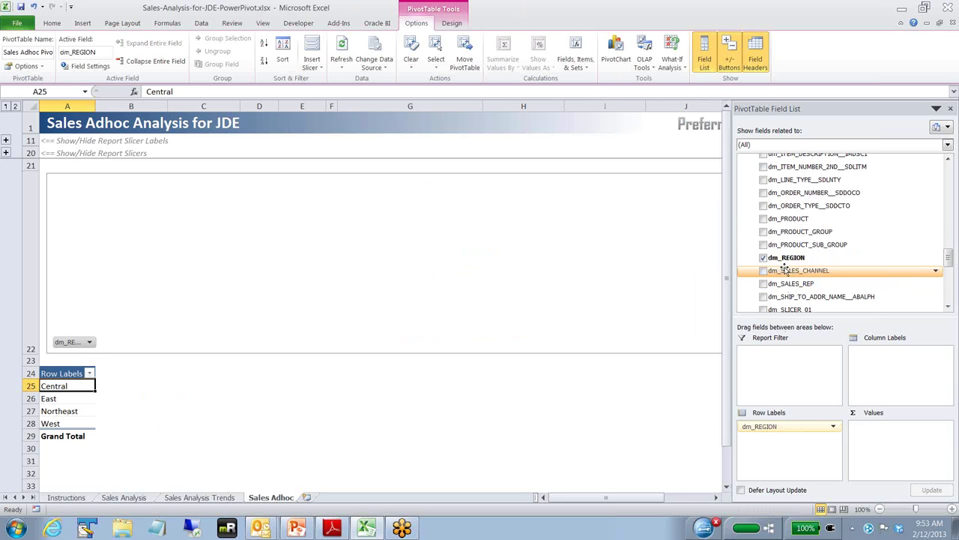
left_click_drag(948, 258, 948, 222)
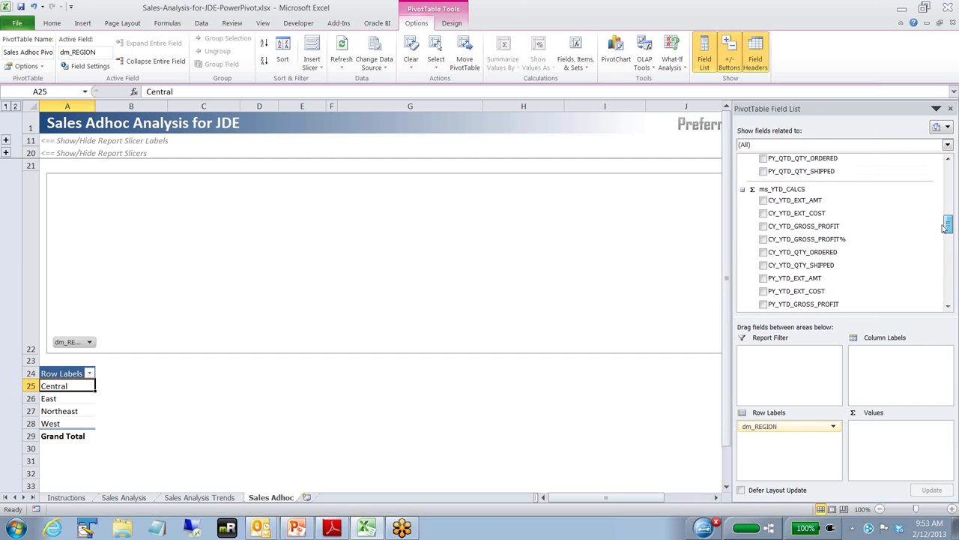
left_click(762, 201)
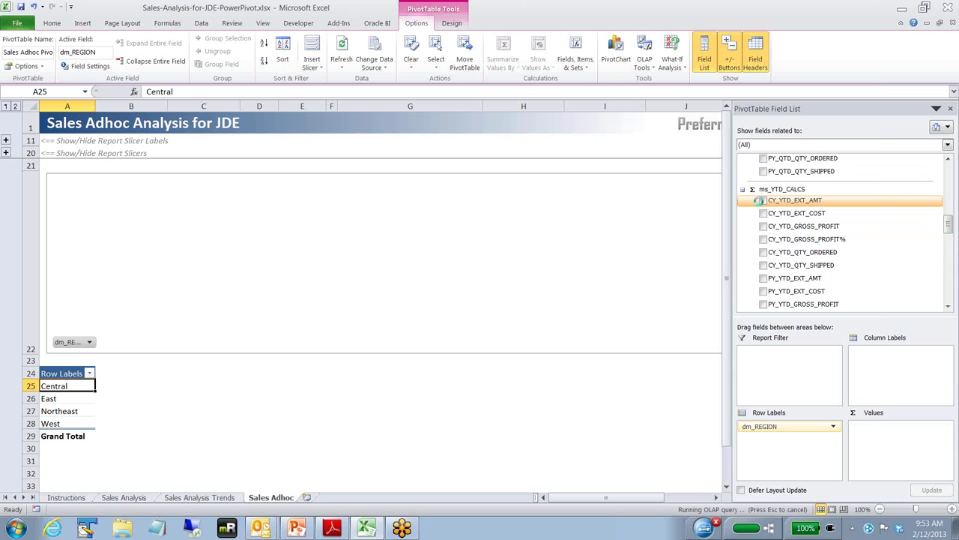
left_click(763, 278)
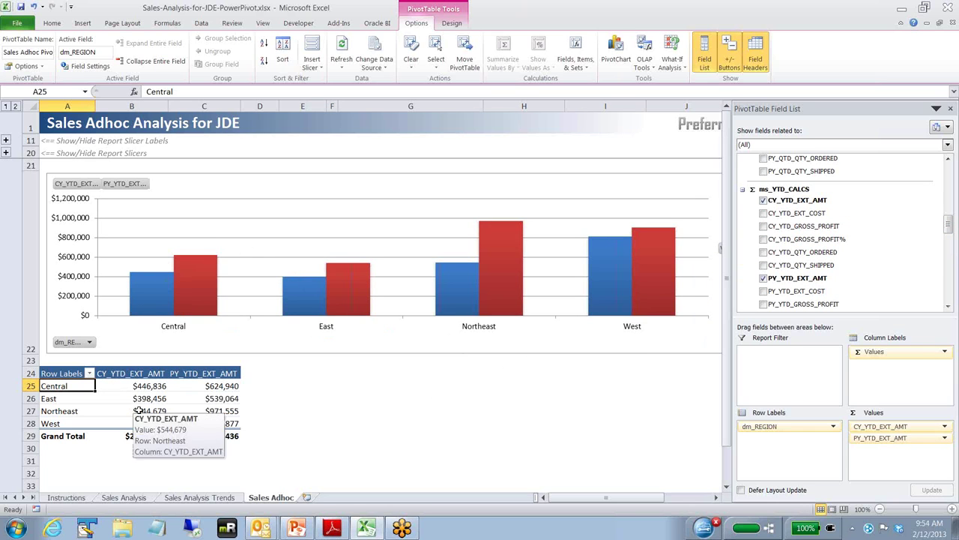
mouse_move(209, 400)
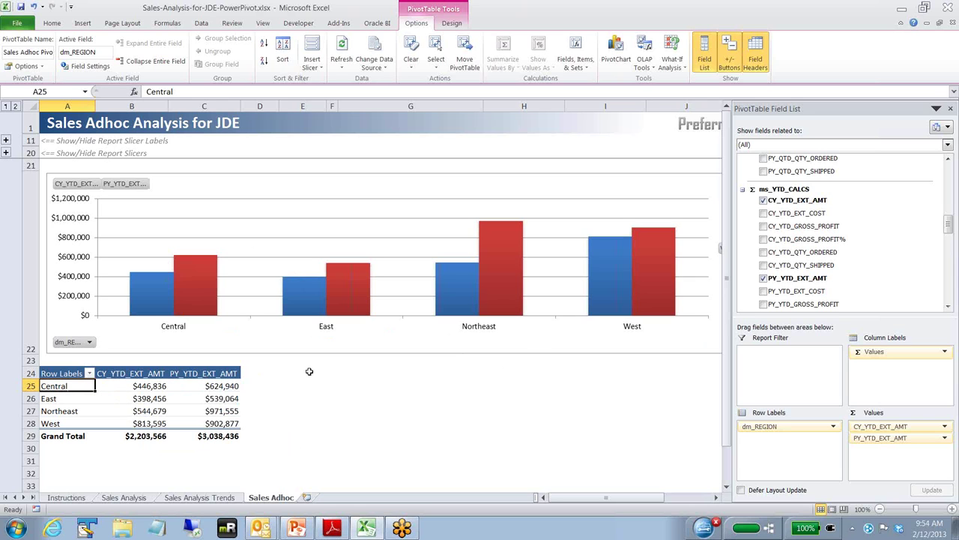
Add dm_SOLD_TO_ADDR_NAME__ABALPH under regions and filter to the Top 3 customers by CY_YTD_EXT_AMT.
left_click_drag(950, 220, 950, 262)
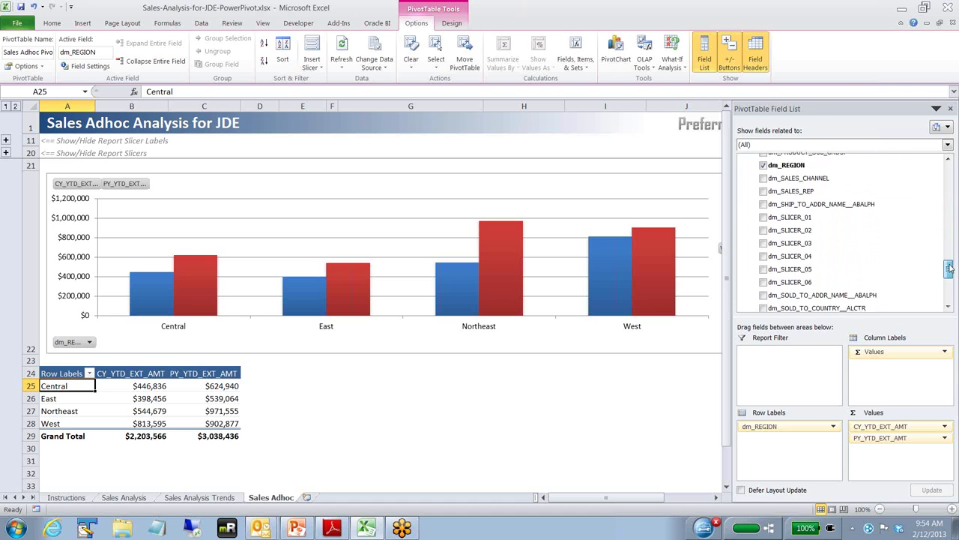
left_click_drag(818, 290, 789, 441)
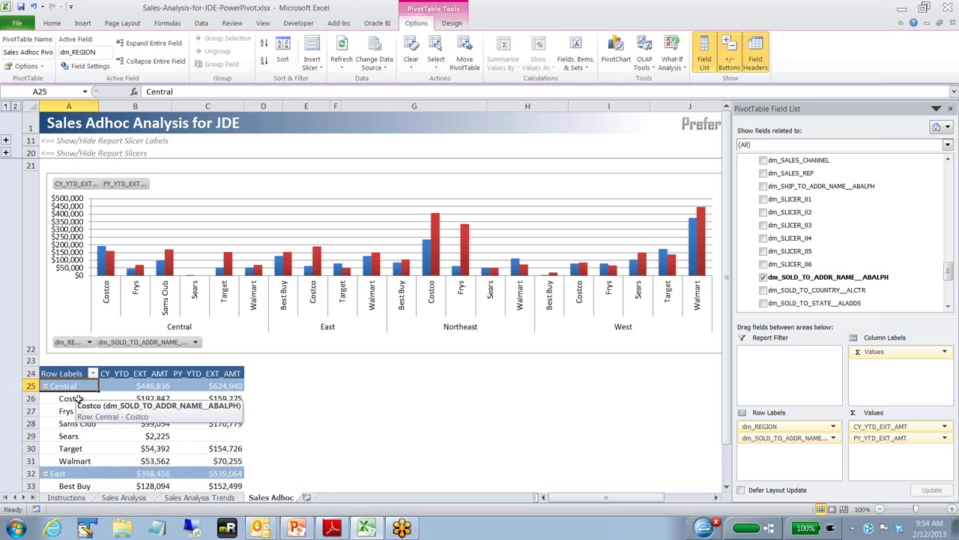
left_click(69, 399)
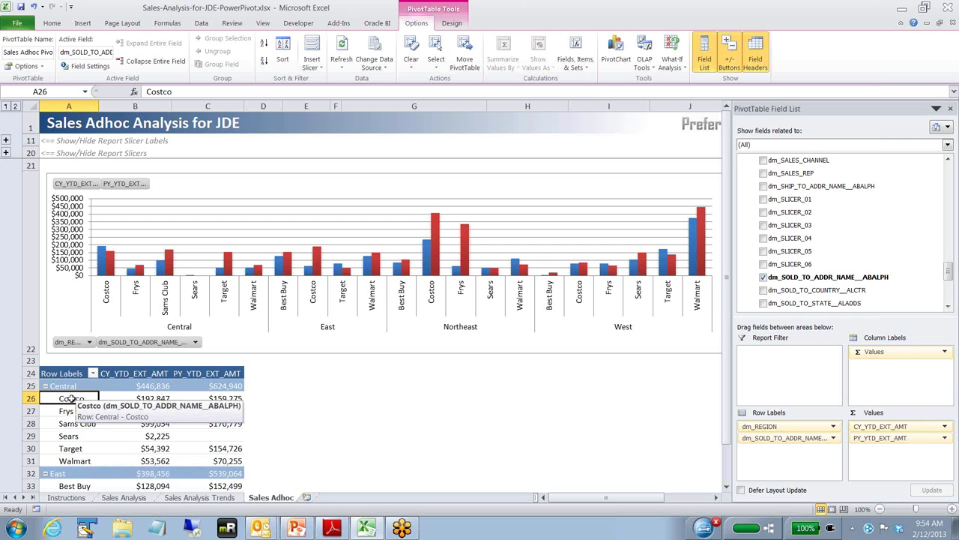
right_click(75, 401)
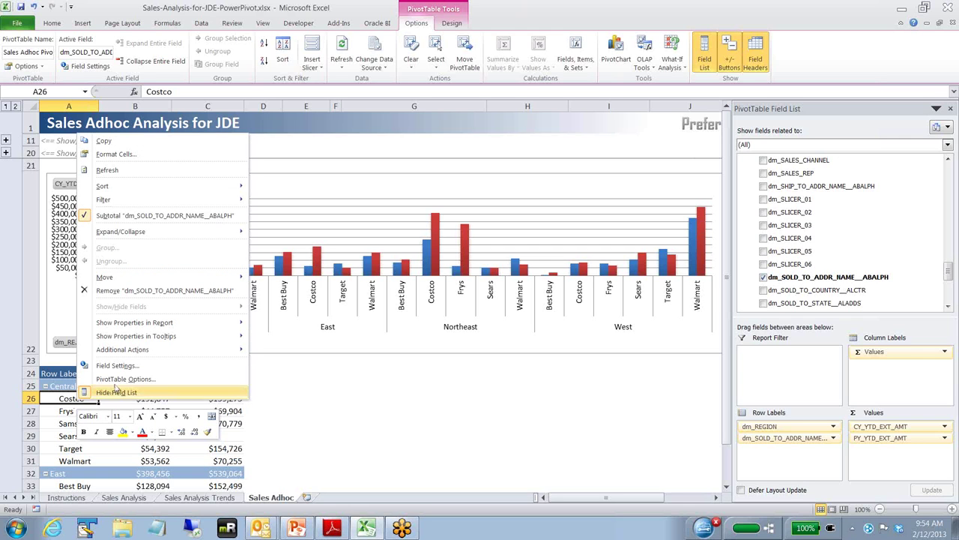
mouse_move(143, 200)
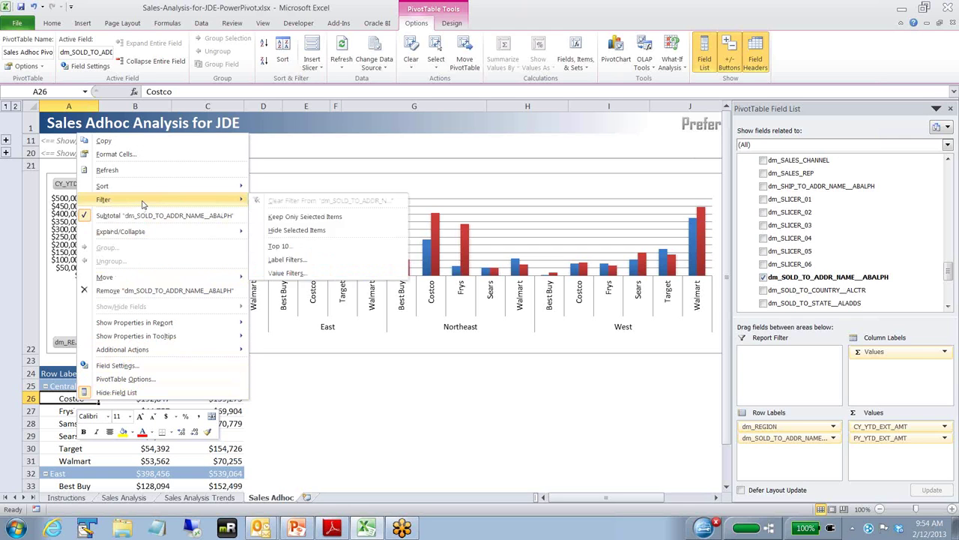
left_click(294, 248)
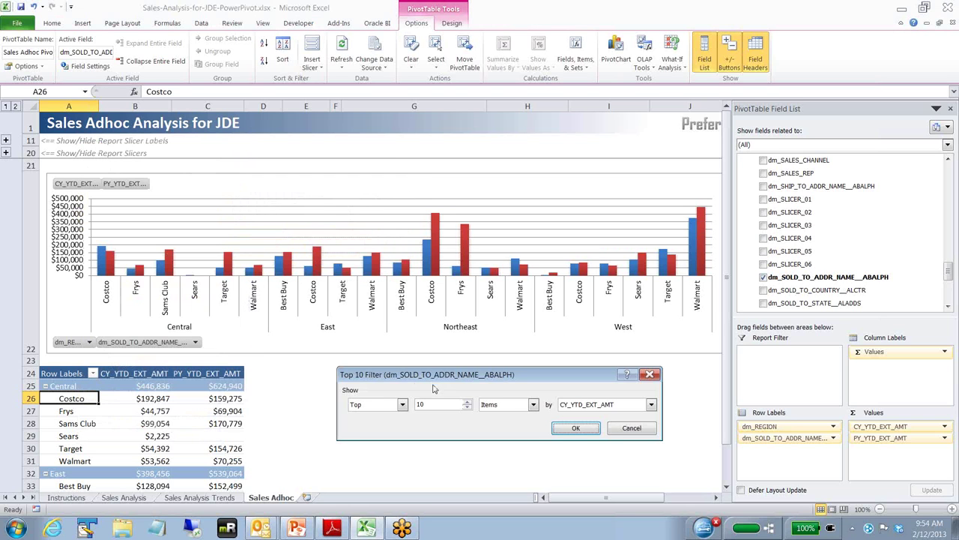
left_click_drag(429, 381, 404, 380)
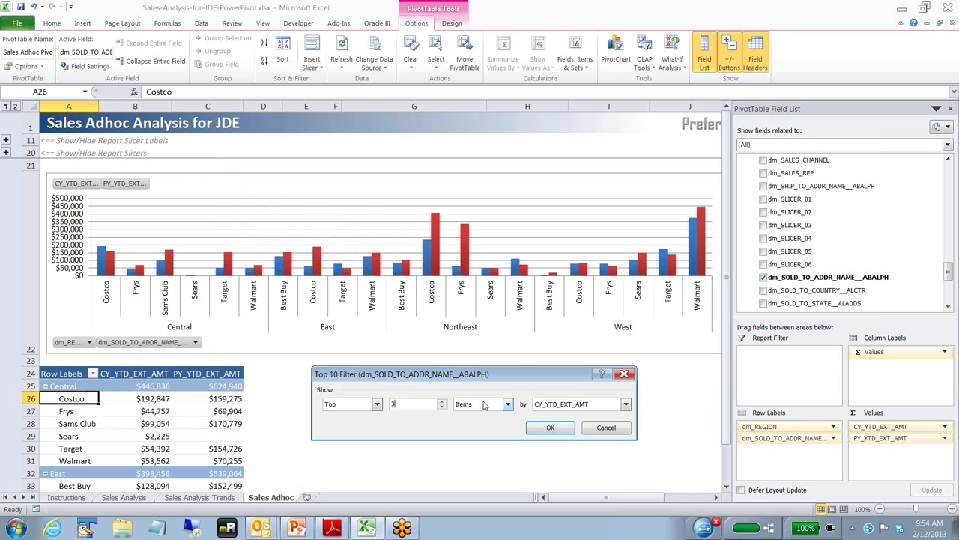
left_click(550, 427)
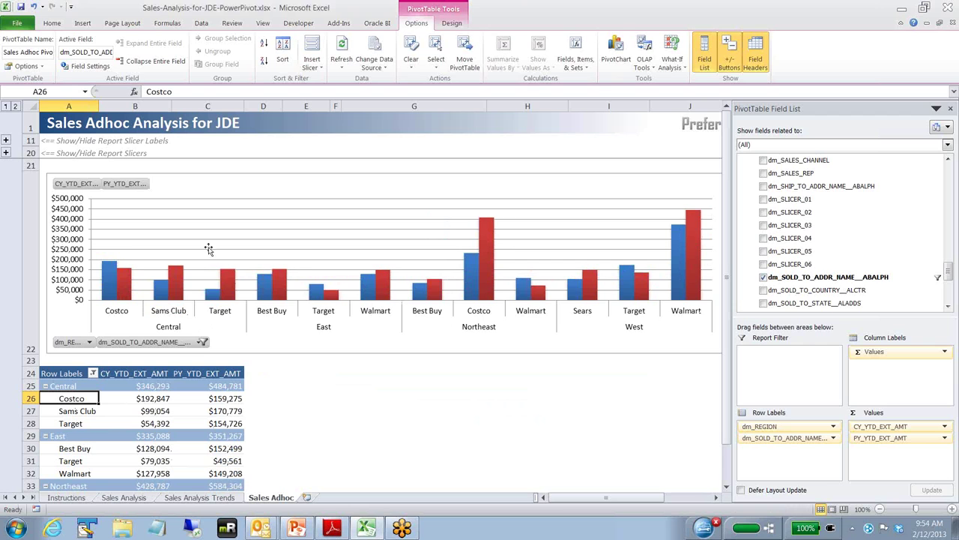
left_click(145, 385)
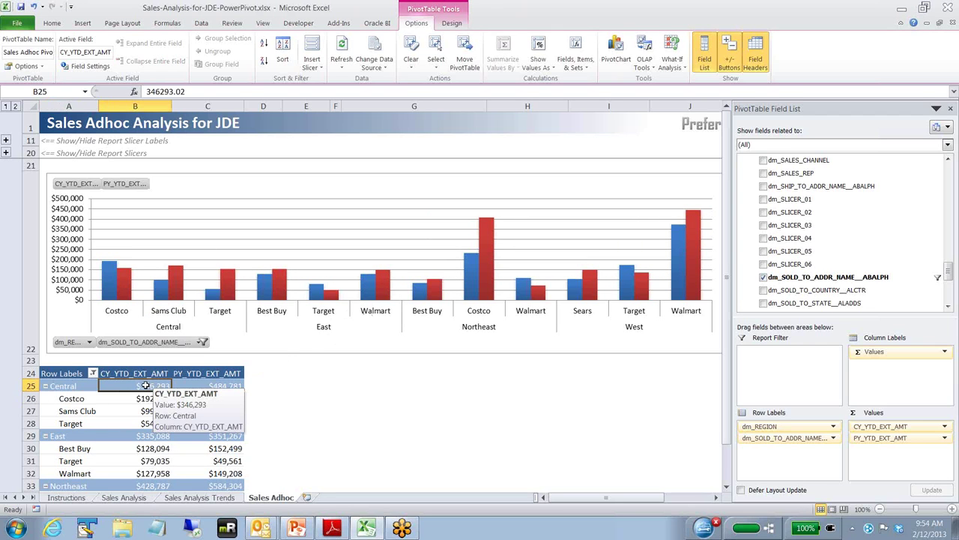
Sort the regions largest to smallest by CY_YTD_EXT_AMT.
right_click(146, 386)
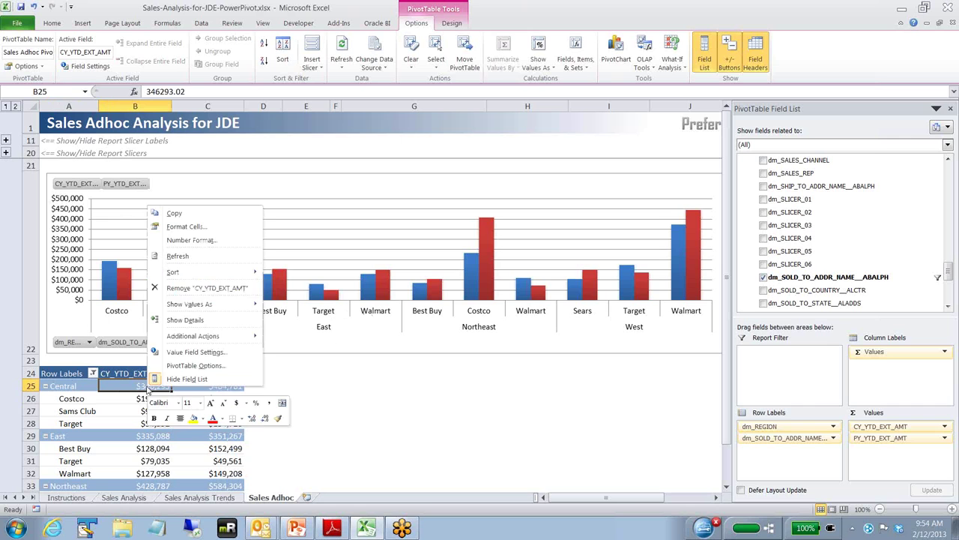
mouse_move(207, 274)
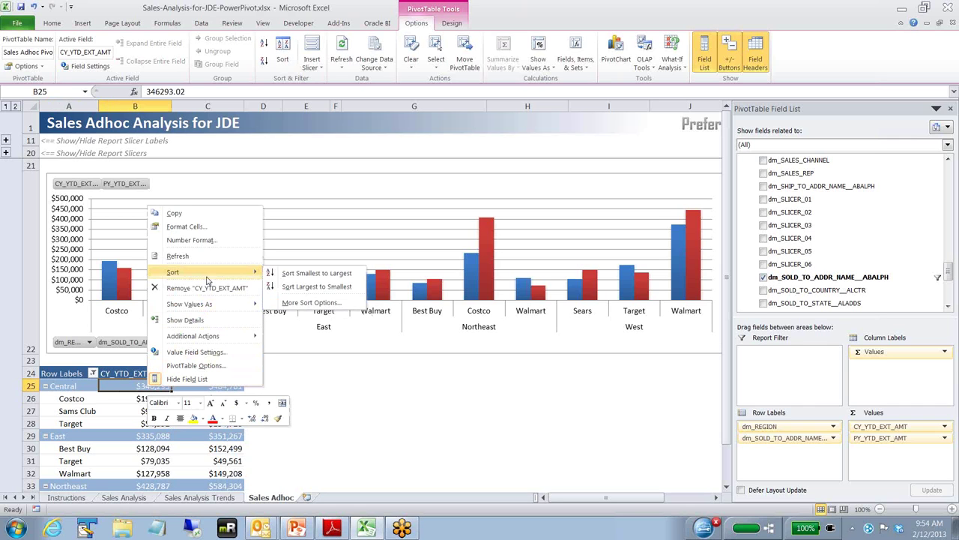
left_click(317, 286)
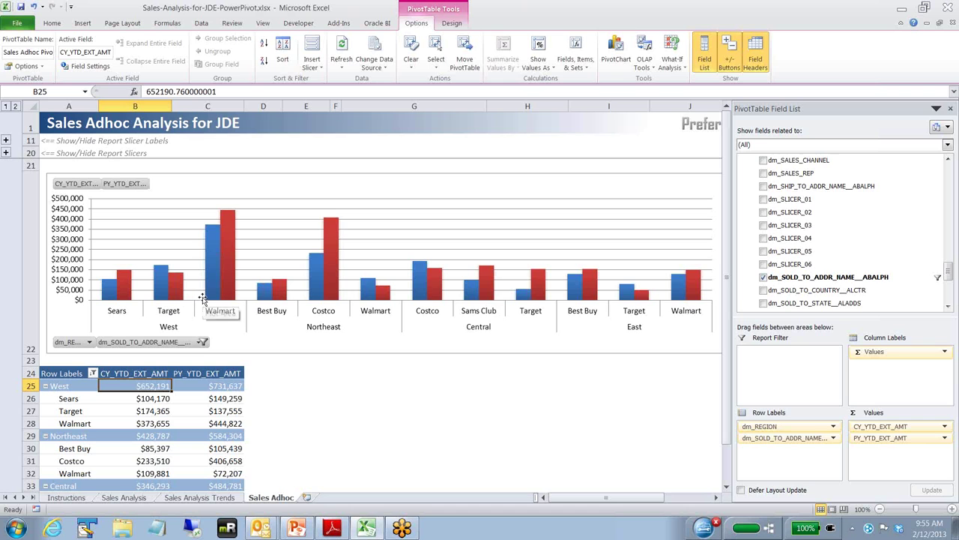
Sort the customers within each region largest to smallest by CY_YTD_EXT_AMT.
left_click(144, 399)
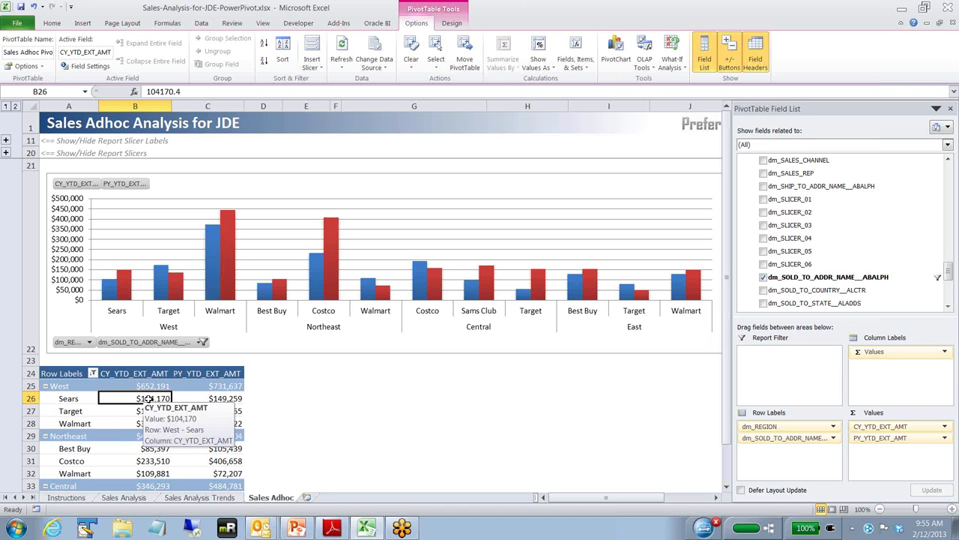
right_click(149, 398)
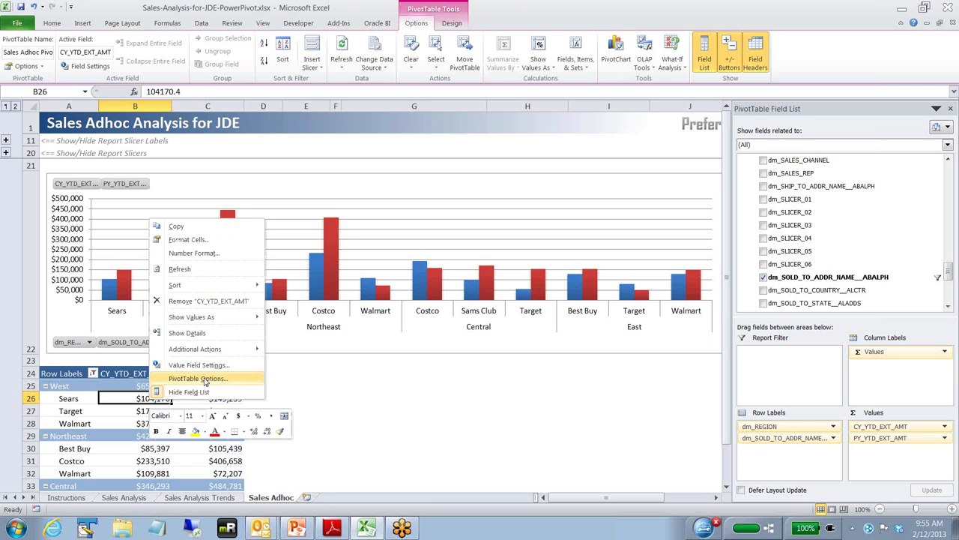
mouse_move(222, 286)
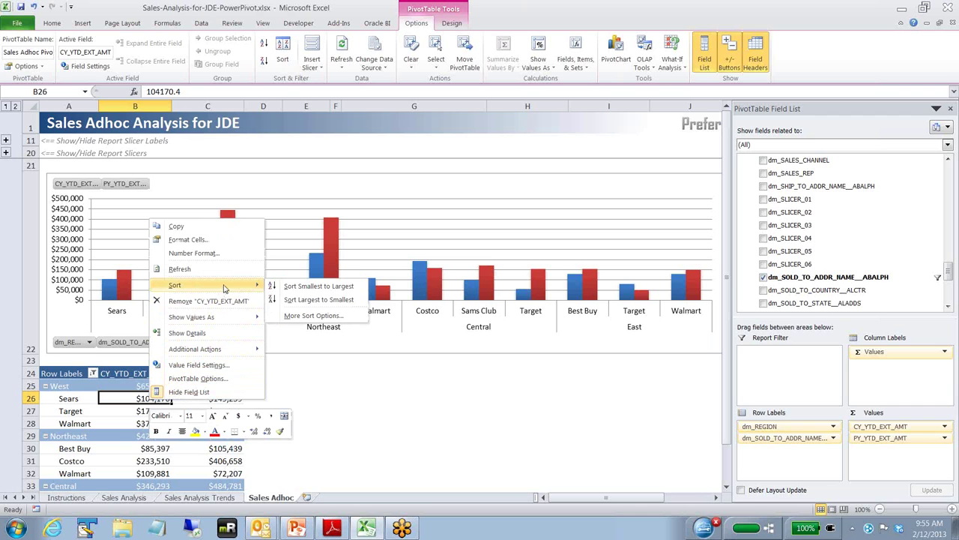
left_click(313, 301)
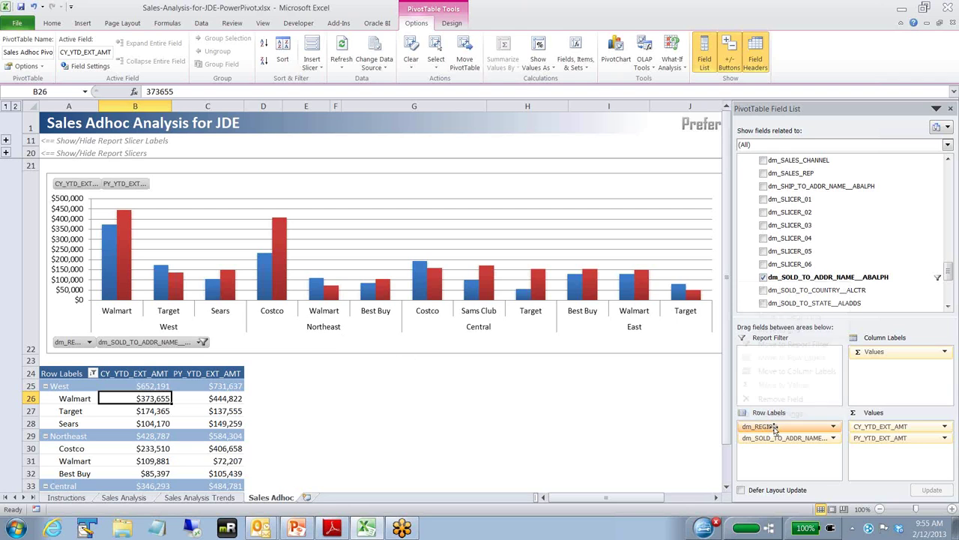
Remove dm_REGION from Row Labels and add dm_PRODUCT_GROUP beneath the customer field.
left_click(773, 427)
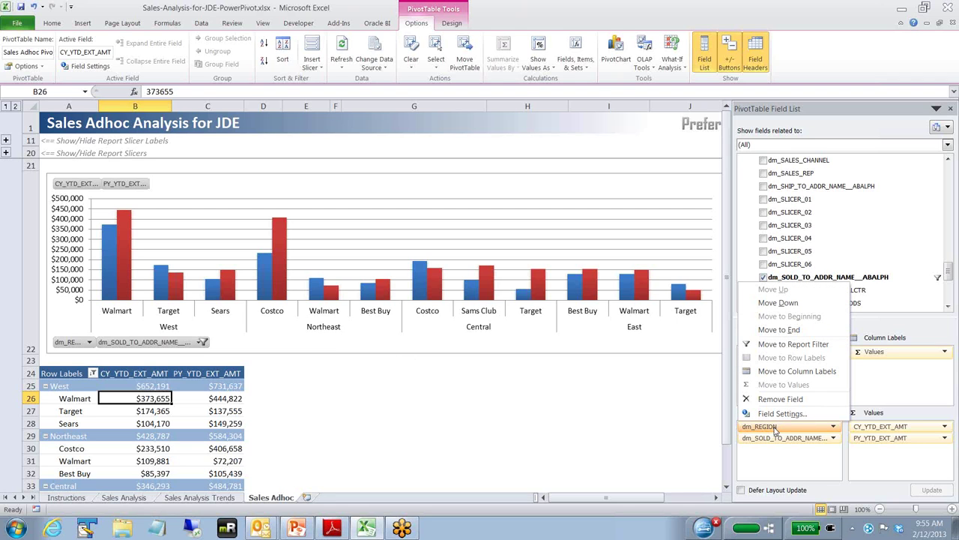
left_click(778, 399)
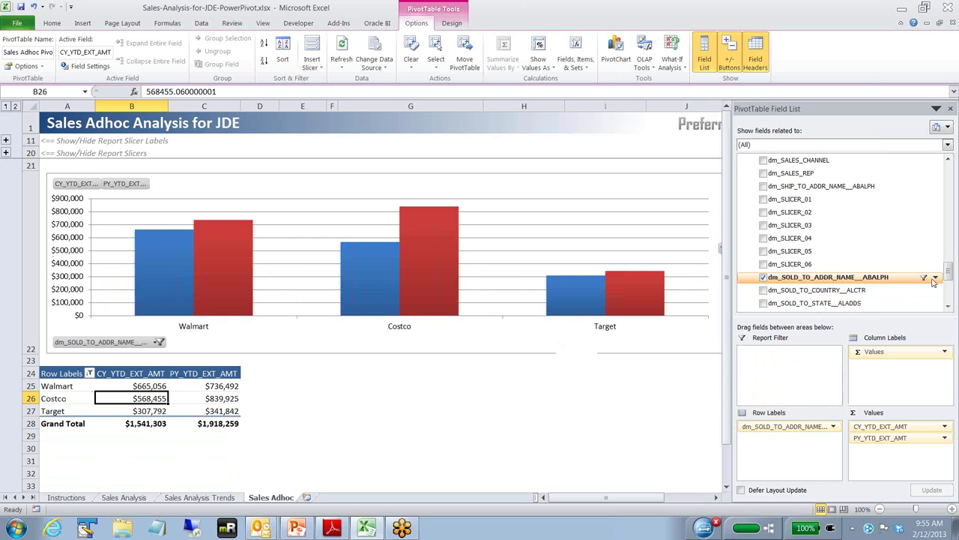
left_click_drag(948, 276, 948, 257)
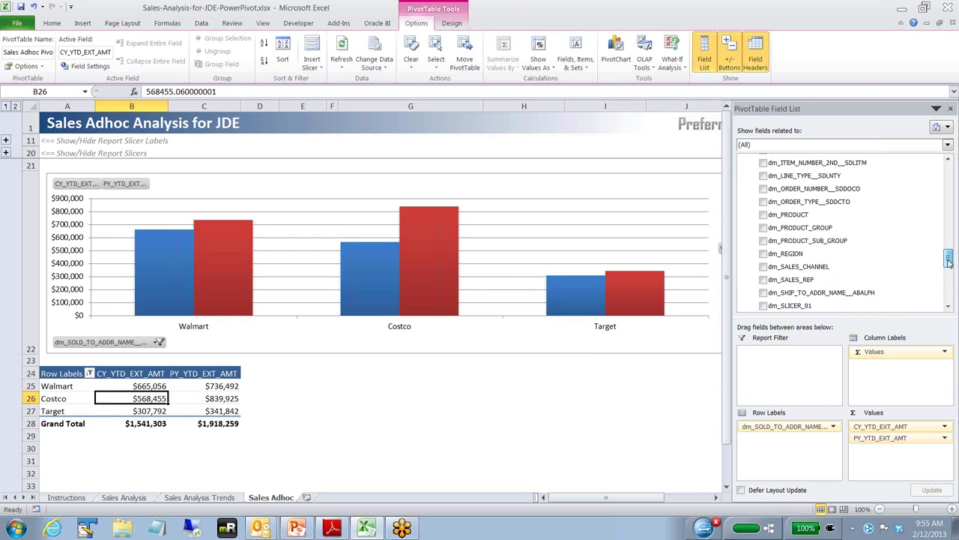
left_click_drag(835, 229, 789, 441)
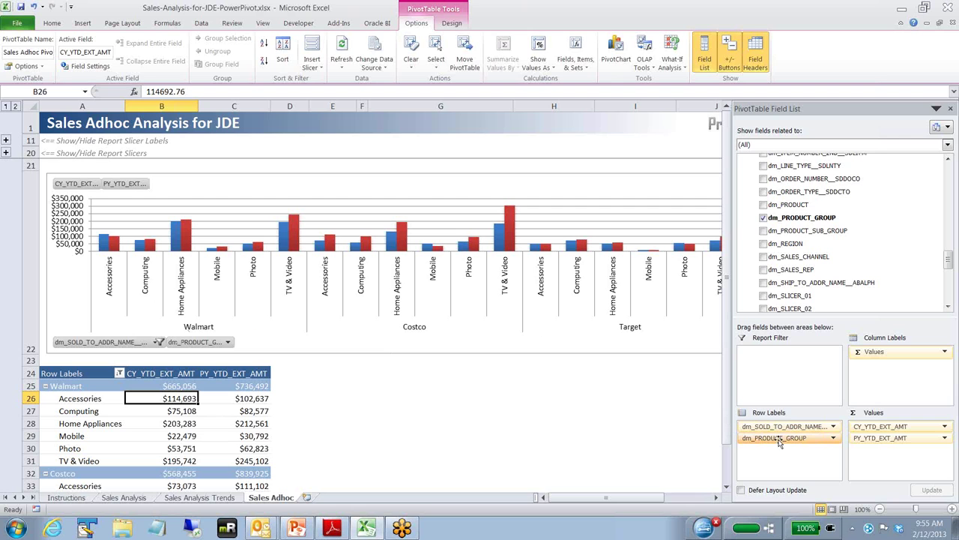
Move dm_PRODUCT_GROUP above dm_SOLD_TO_ADDR_NAME__ABALPH in Row Labels.
left_click_drag(779, 442, 776, 424)
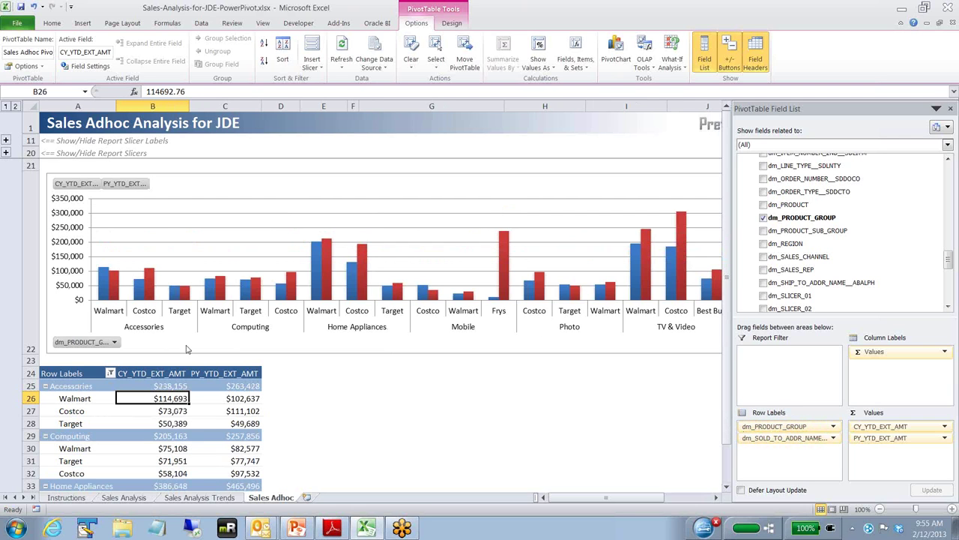